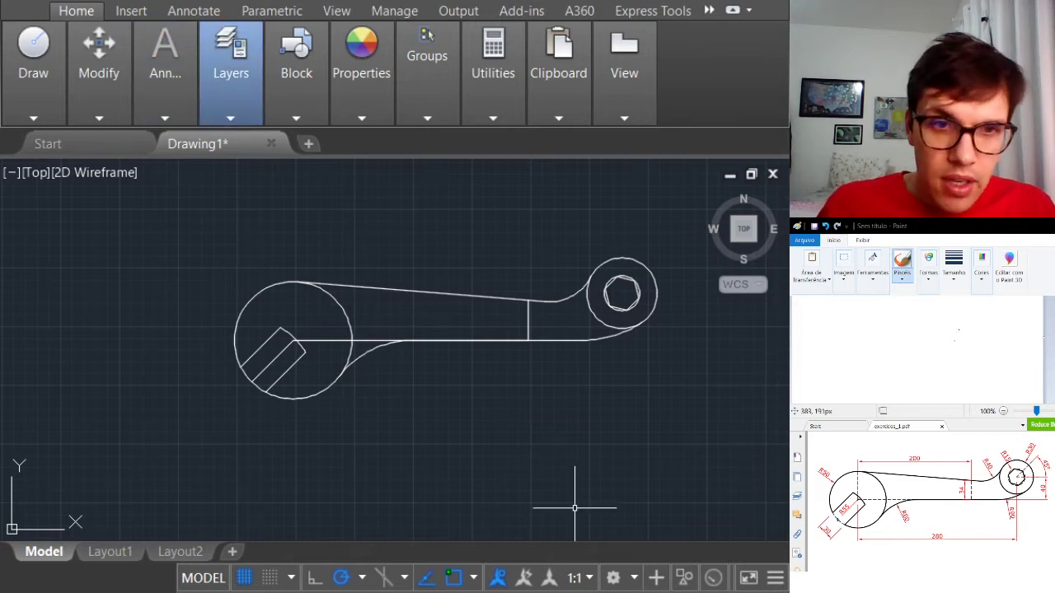
# Paste the AutoCAD screen capture into Paint and circle the layer on/off bulb, the layer list arrow and Layer Properties in red
pyautogui.hotkey('ctrl', 'v')
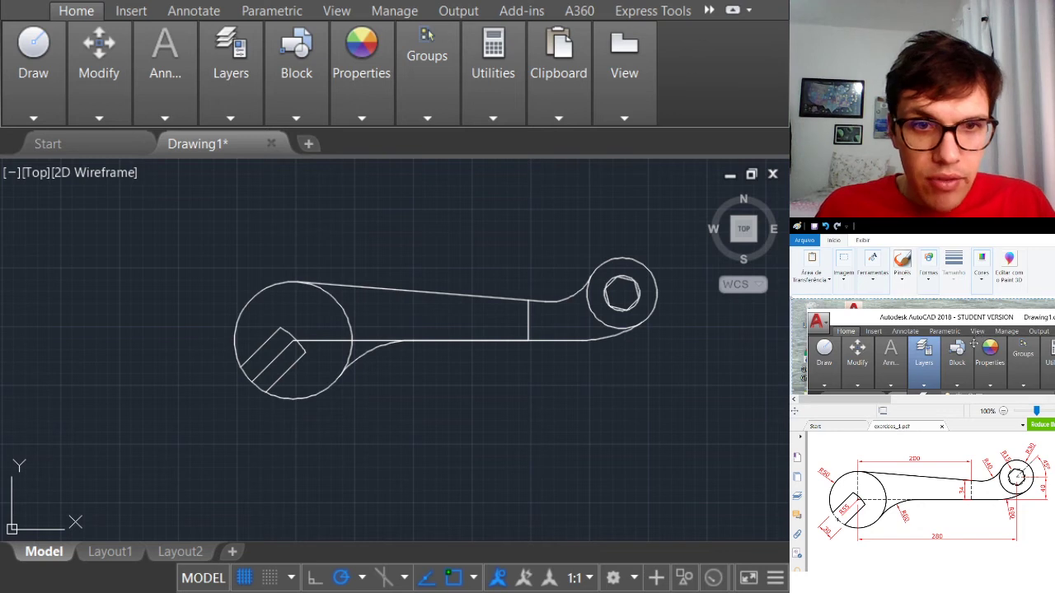
pyautogui.moveTo(981, 338); pyautogui.dragTo(932, 256)
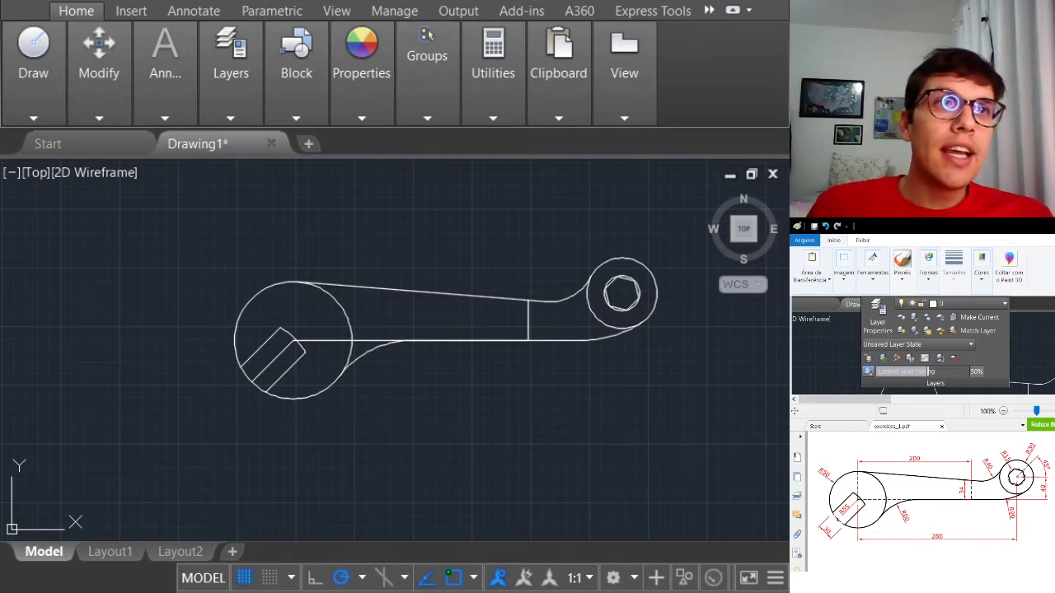
pyautogui.click(229, 97)
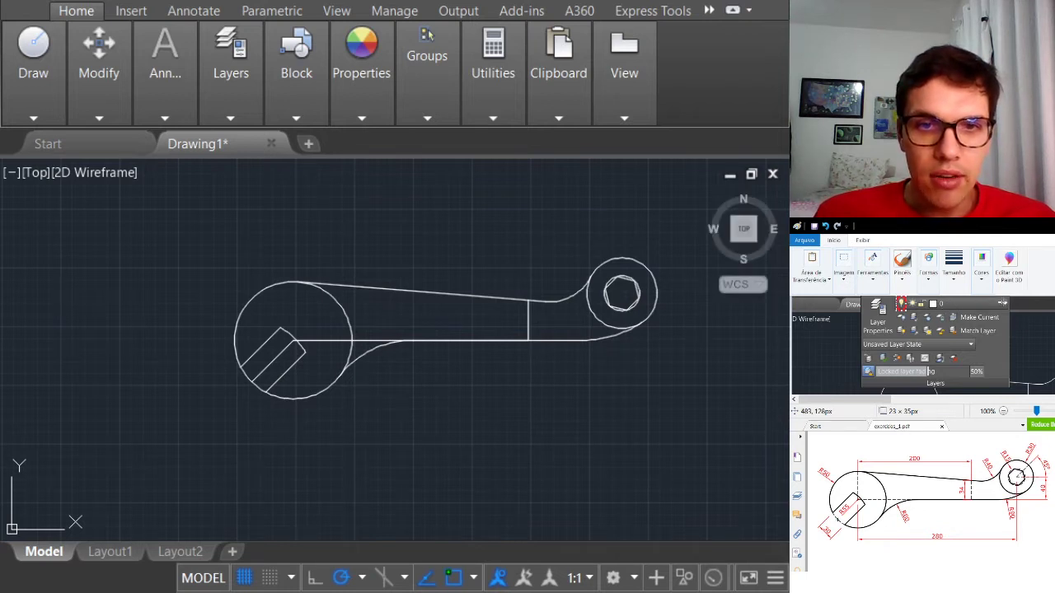
pyautogui.moveTo(997, 311); pyautogui.dragTo(1012, 297)
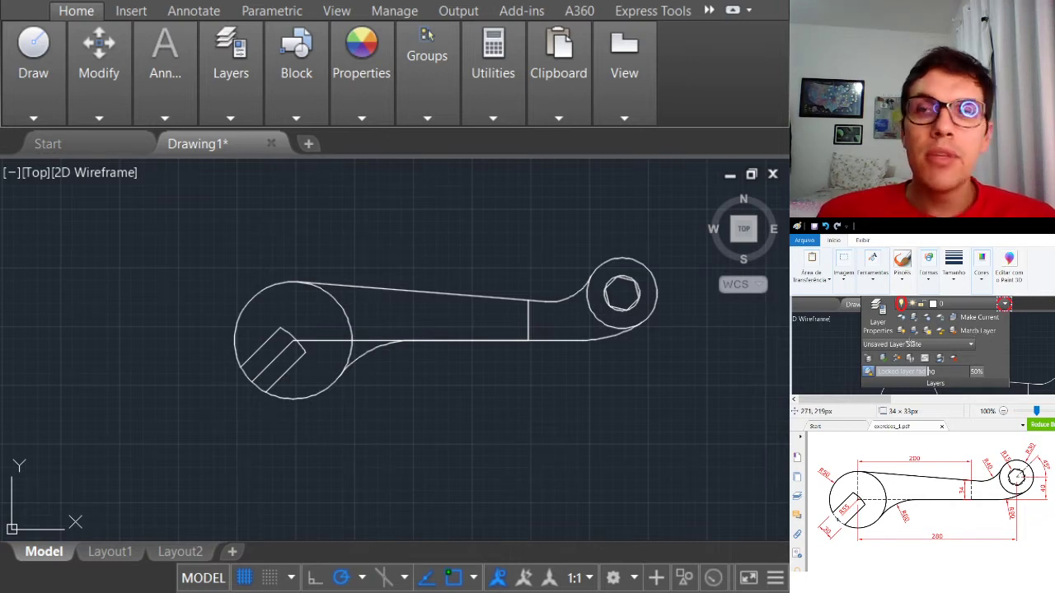
pyautogui.moveTo(929, 344)
pyautogui.mouseDown()
pyautogui.moveTo(867, 322)
pyautogui.moveTo(825, 290)
pyautogui.moveTo(833, 300)
pyautogui.mouseUp()
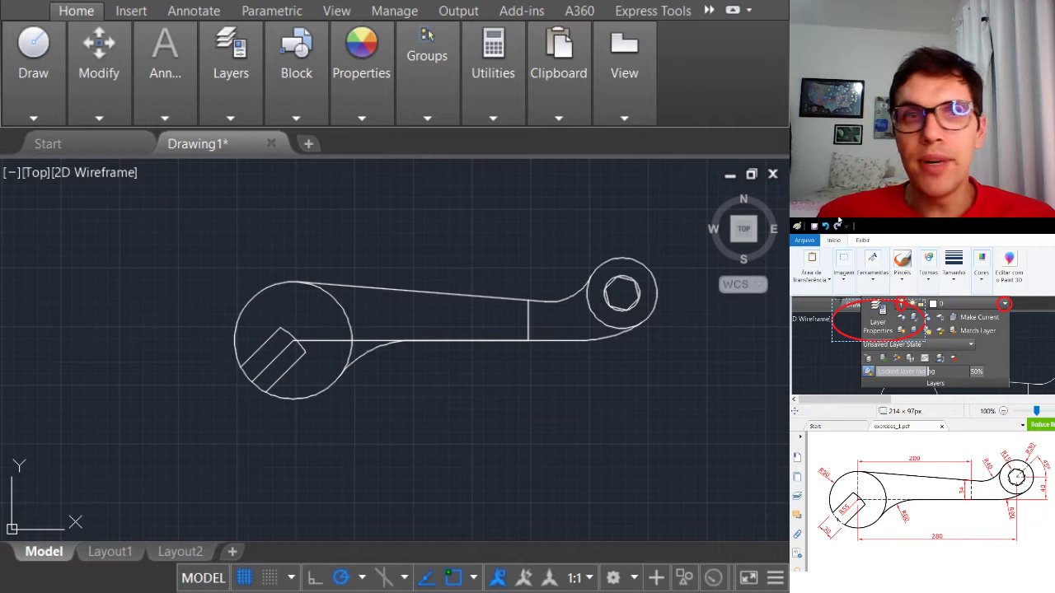
# Paste a capture of the opened layer properties list into Paint and circle layer 0's color in red
pyautogui.click(233, 90)
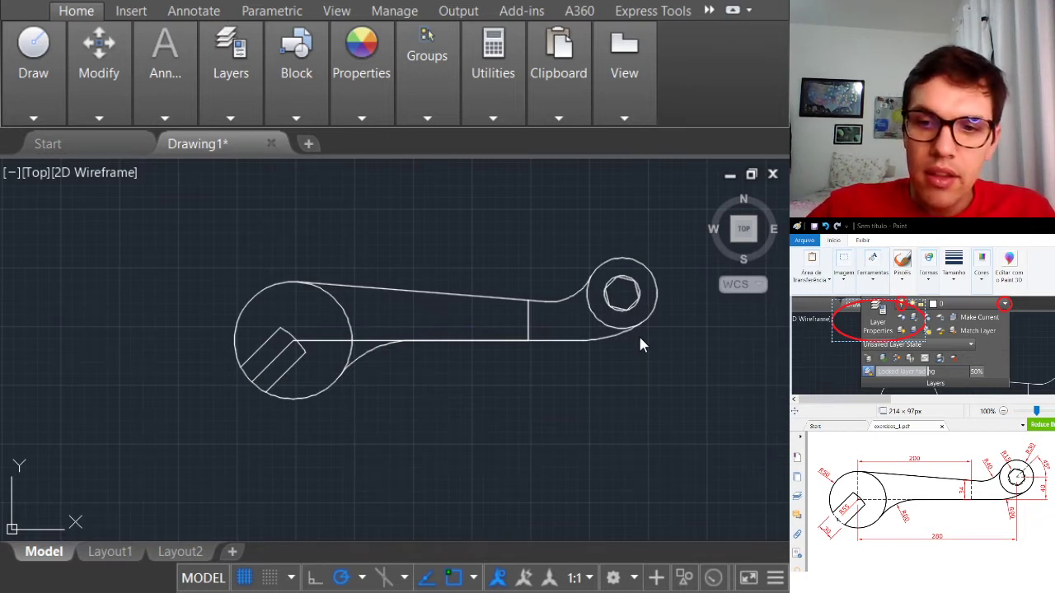
pyautogui.click(1047, 323)
pyautogui.hotkey('ctrl', 'v')
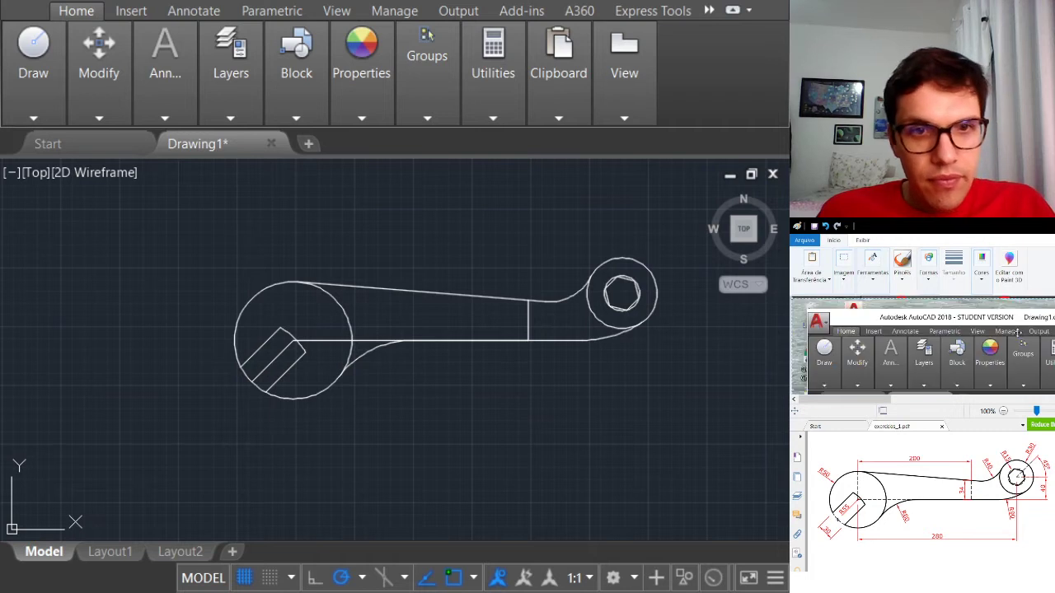
pyautogui.moveTo(1014, 342)
pyautogui.mouseDown()
pyautogui.moveTo(947, 262)
pyautogui.moveTo(948, 203)
pyautogui.moveTo(900, 181)
pyautogui.moveTo(894, 191)
pyautogui.mouseUp()
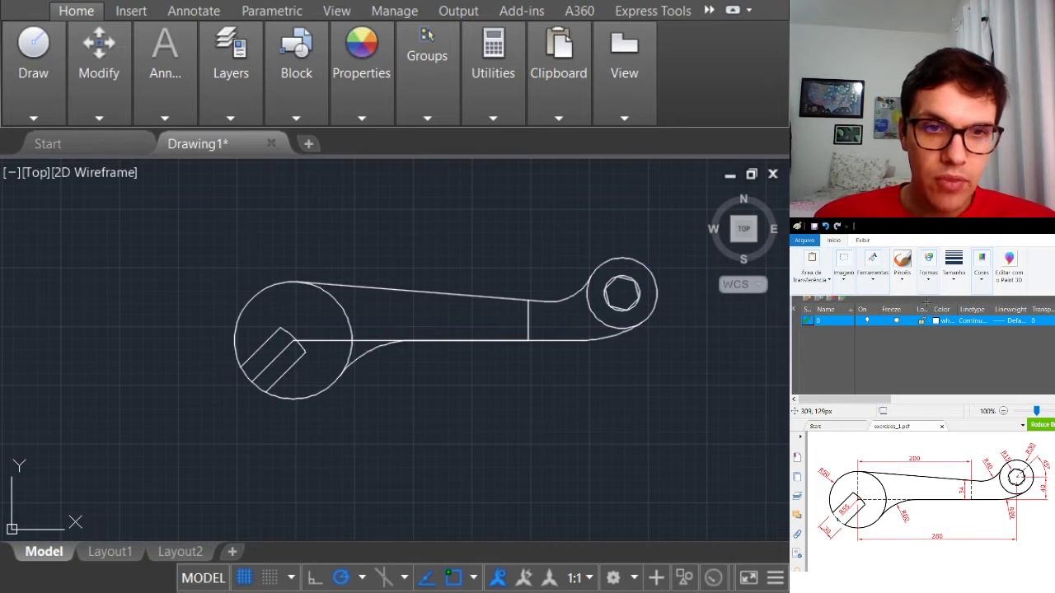
pyautogui.moveTo(927, 303); pyautogui.dragTo(960, 335)
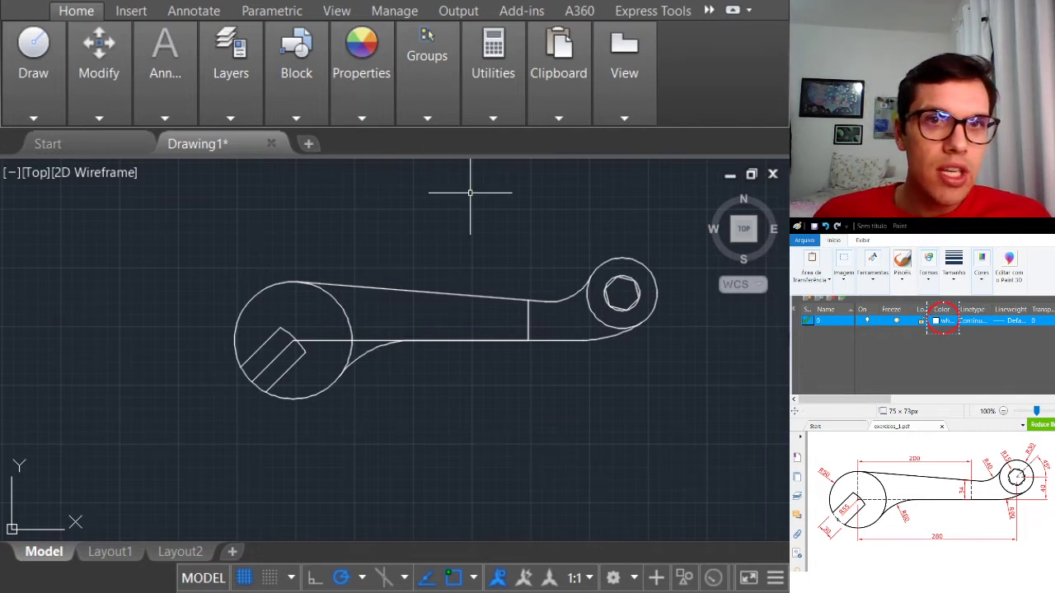
# Paste a capture of the Select Color dialog into Paint and draw a red ellipse around the white swatch
pyautogui.click(726, 295)
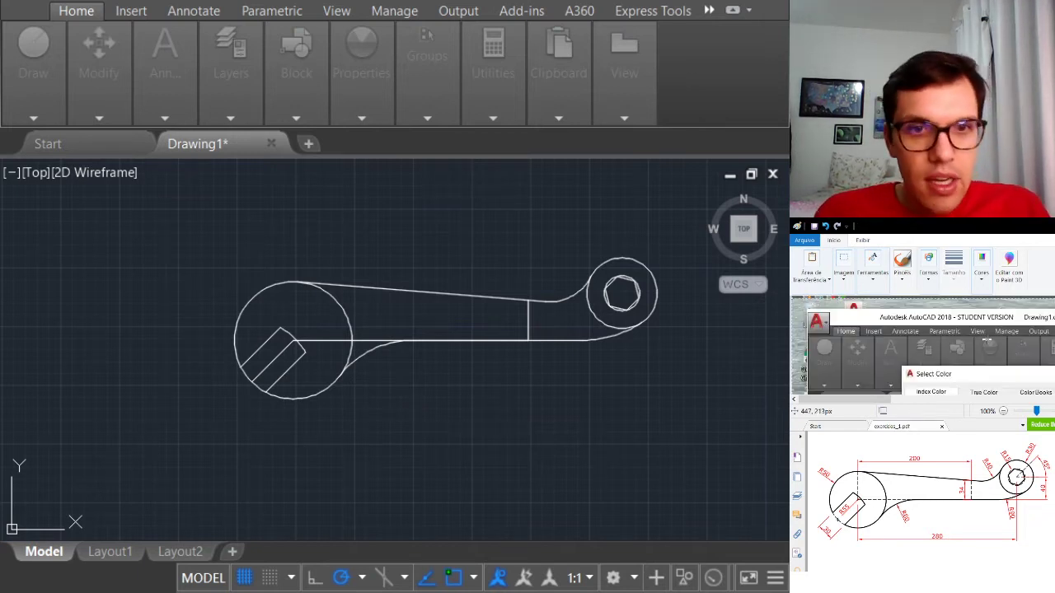
pyautogui.moveTo(879, 227)
pyautogui.mouseDown()
pyautogui.moveTo(904, 234)
pyautogui.moveTo(902, 200)
pyautogui.moveTo(911, 205)
pyautogui.mouseUp()
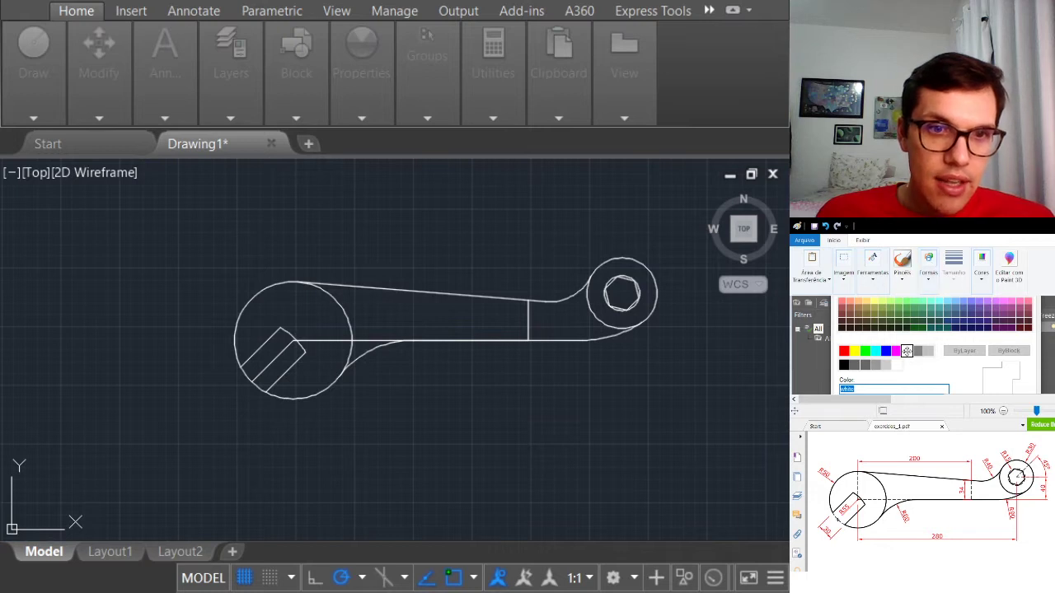
pyautogui.click(930, 261)
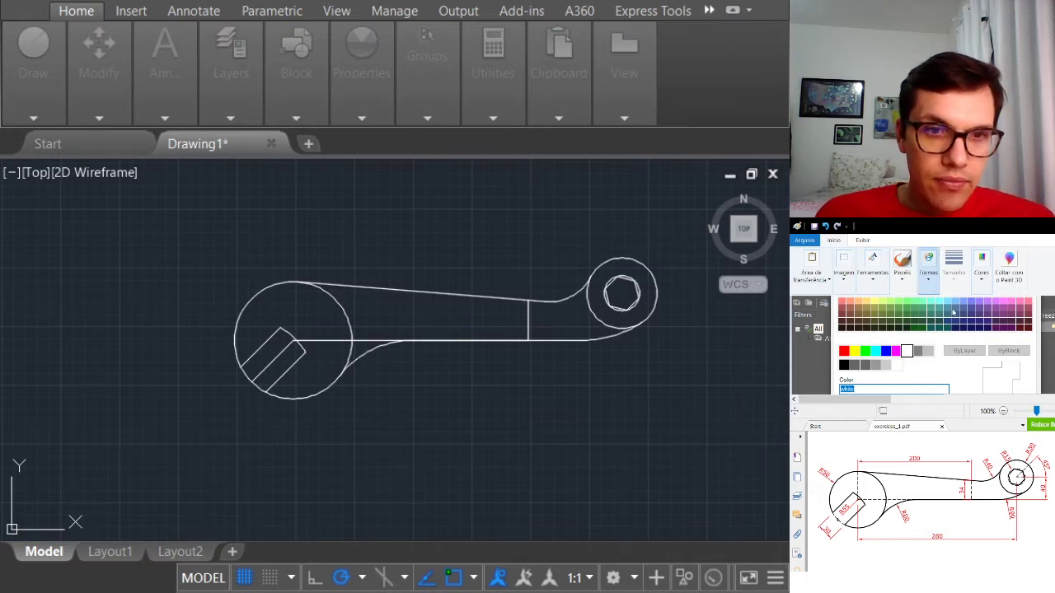
pyautogui.click(952, 305)
pyautogui.moveTo(894, 338); pyautogui.dragTo(921, 365)
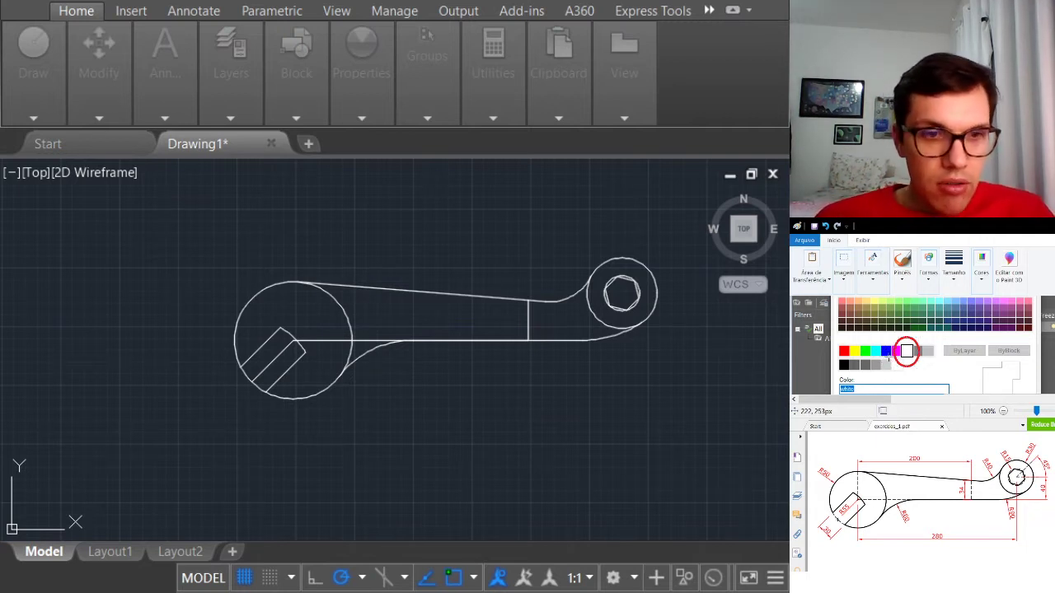
# Undo the ellipse on the white swatch and draw red ellipses around the blue, red, white and gray swatches
pyautogui.hotkey('ctrl', 'z')
pyautogui.moveTo(888, 356); pyautogui.dragTo(904, 377)
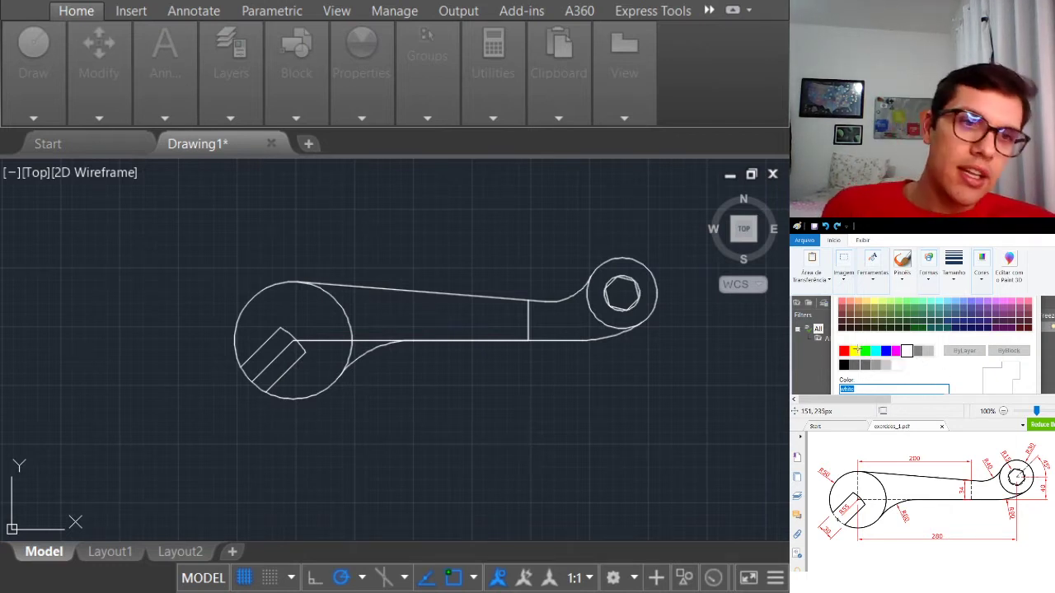
pyautogui.moveTo(836, 339)
pyautogui.mouseDown()
pyautogui.moveTo(854, 362)
pyautogui.moveTo(895, 366)
pyautogui.mouseUp()
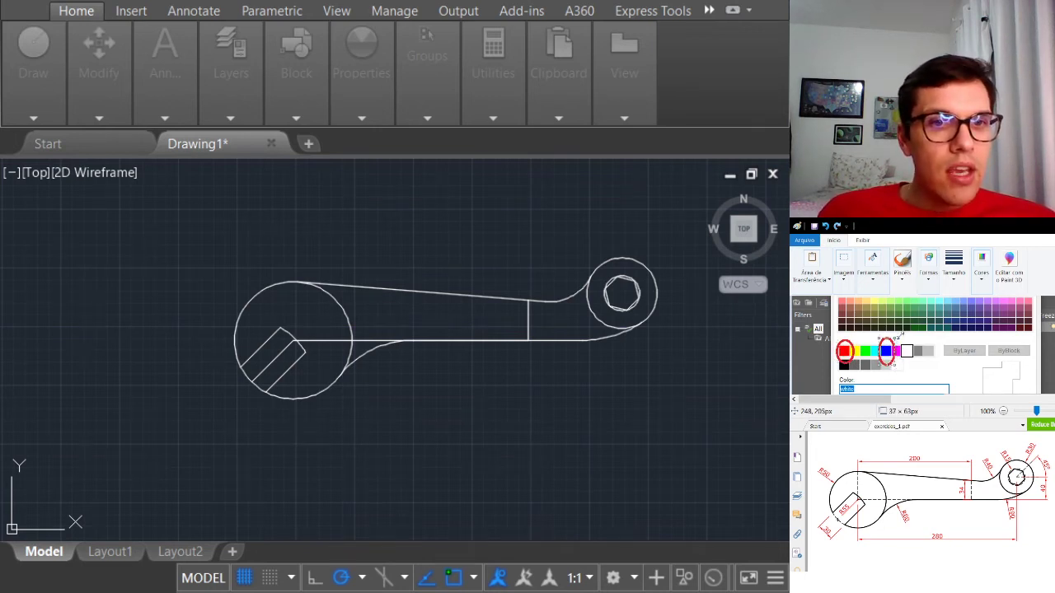
pyautogui.moveTo(897, 336)
pyautogui.mouseDown()
pyautogui.moveTo(916, 367)
pyautogui.moveTo(900, 366)
pyautogui.mouseUp()
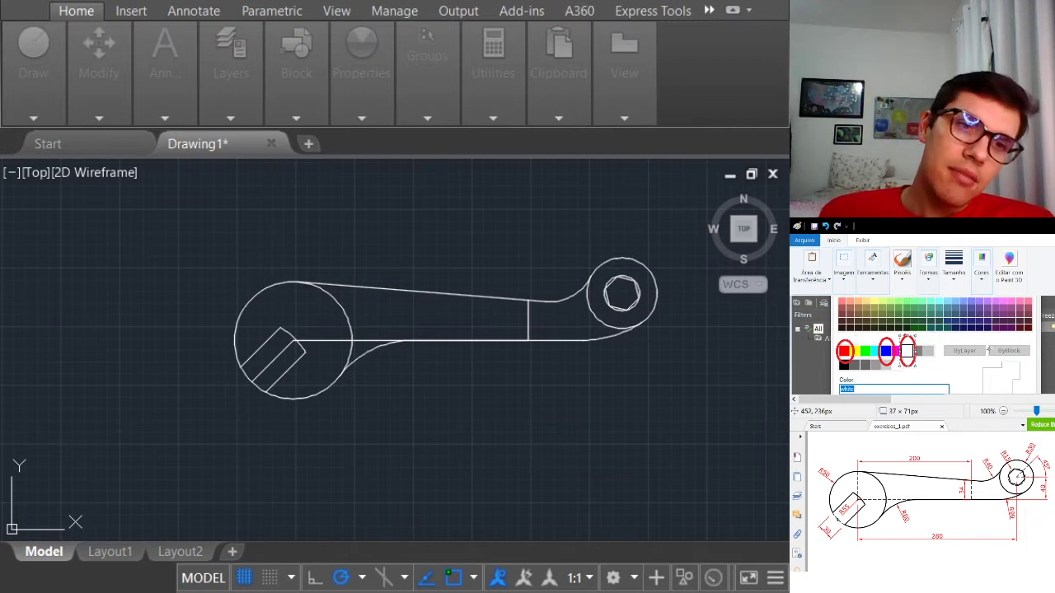
pyautogui.moveTo(940, 332); pyautogui.dragTo(918, 369)
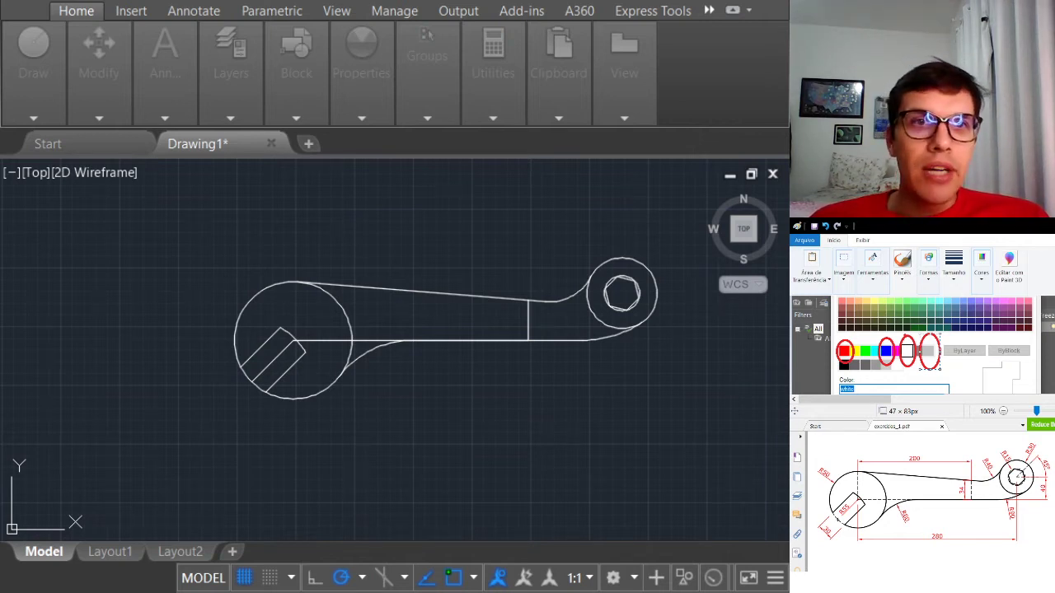
# Close the color selection in AutoCAD, undo the swatch ellipses in Paint and circle only the white swatch in red
pyautogui.click(470, 486)
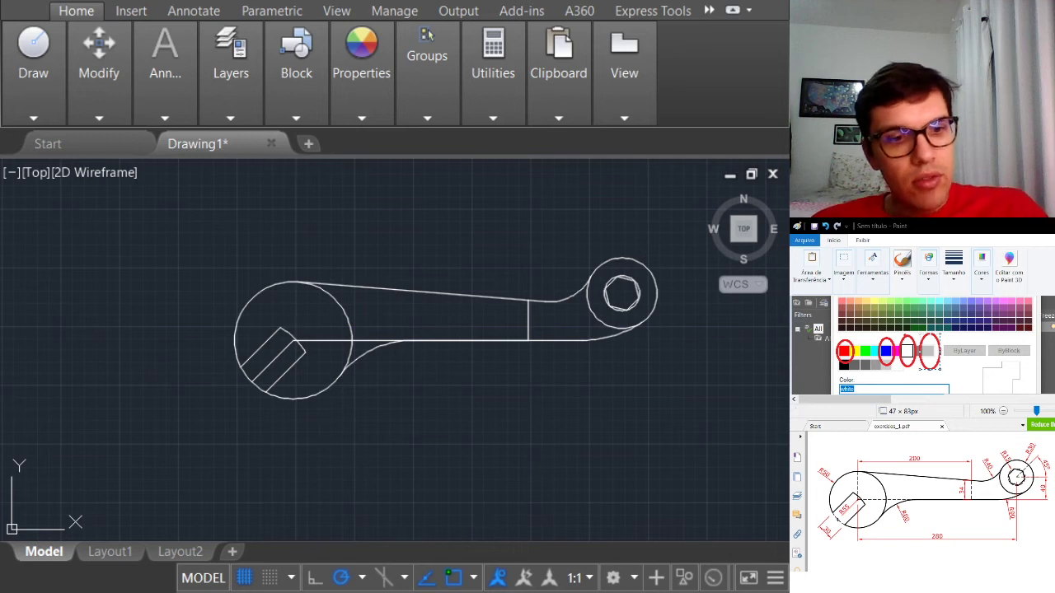
pyautogui.click(978, 331)
pyautogui.hotkey('ctrl', 'z')
pyautogui.hotkey('ctrl', 'z')
pyautogui.hotkey('ctrl', 'z')
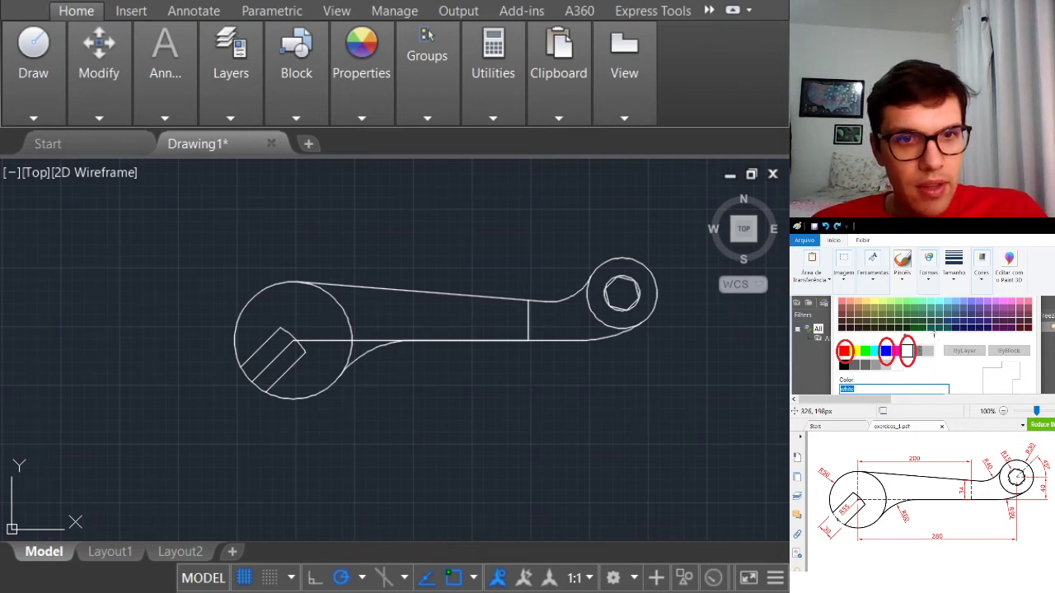
pyautogui.hotkey('ctrl', 'z')
pyautogui.moveTo(893, 333); pyautogui.dragTo(926, 379)
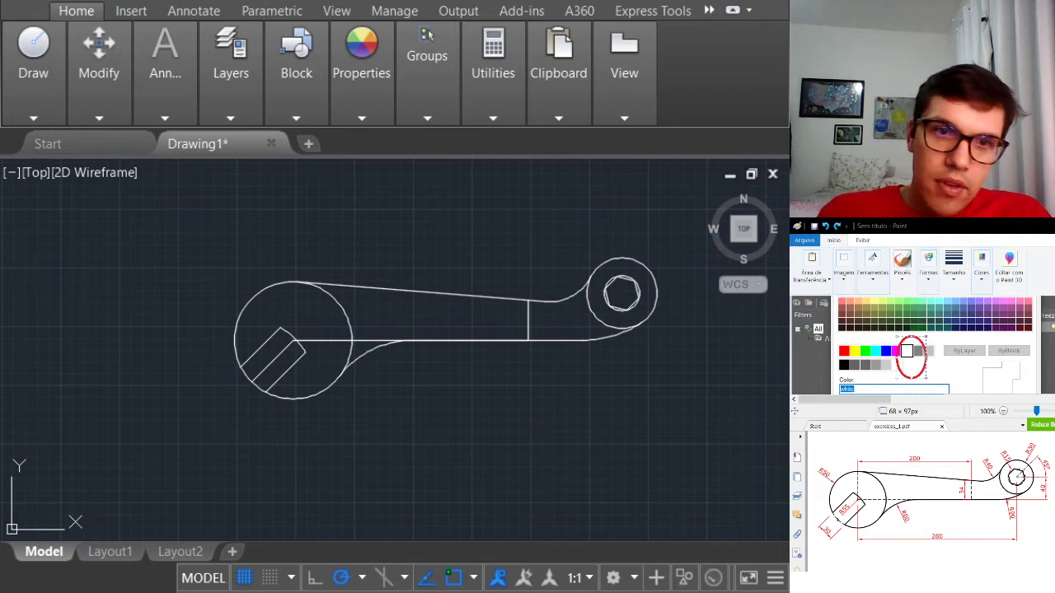
# Paste a new capture of the layer list and circle layer 0's linetype and the New Layer icon in red
pyautogui.hotkey('ctrl', 'v')
pyautogui.moveTo(979, 351)
pyautogui.mouseDown()
pyautogui.moveTo(940, 269)
pyautogui.moveTo(916, 244)
pyautogui.moveTo(890, 244)
pyautogui.mouseUp()
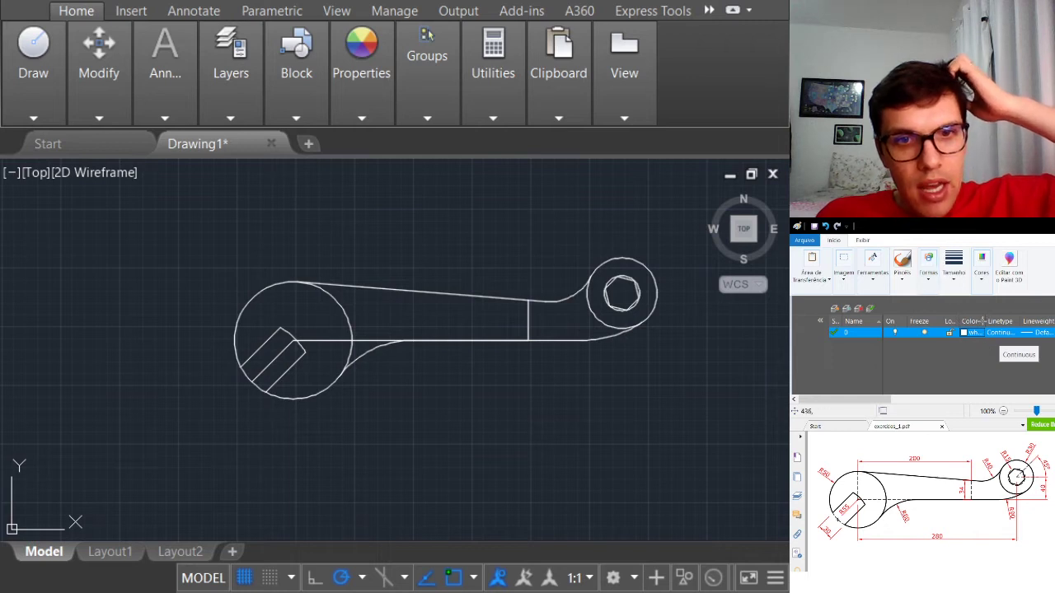
pyautogui.moveTo(982, 316); pyautogui.dragTo(1016, 349)
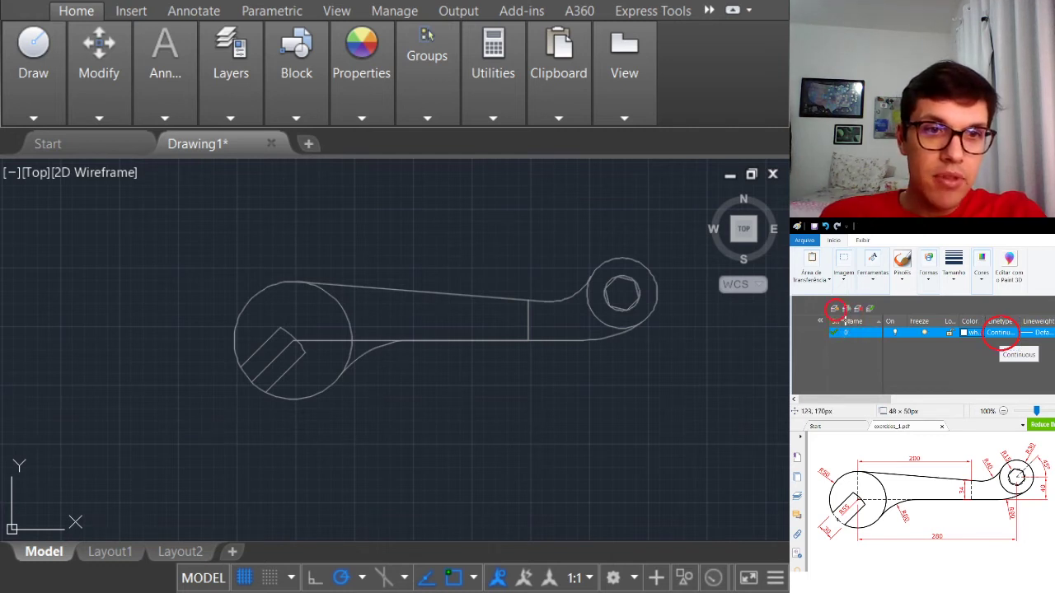
pyautogui.moveTo(826, 299); pyautogui.dragTo(844, 318)
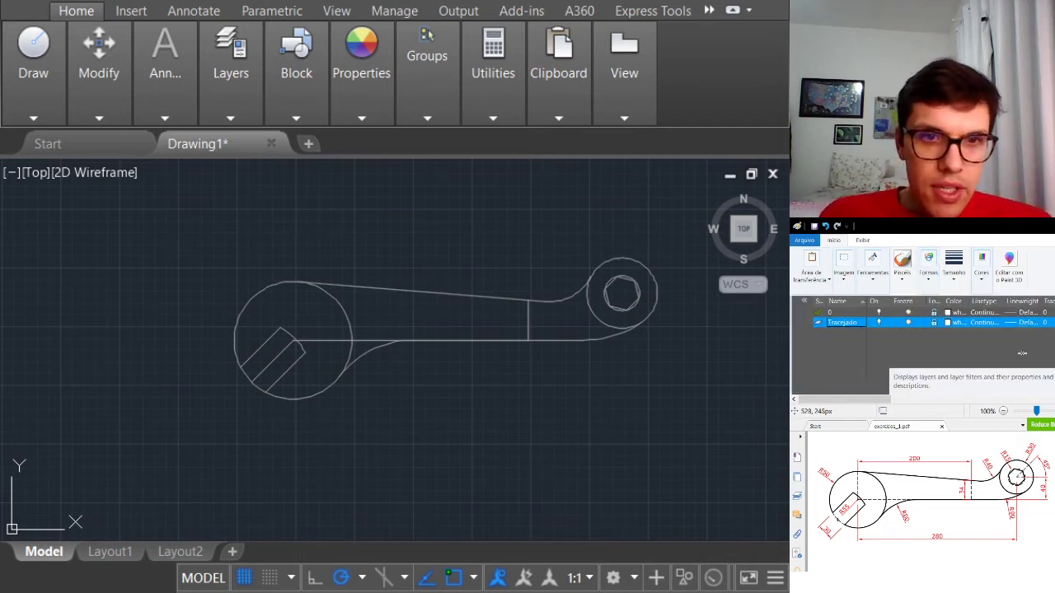
# Circle the Tracejado layer's linetype in red, and the Load option on a pasted capture of the linetype selection dialog
pyautogui.moveTo(968, 316); pyautogui.dragTo(1000, 332)
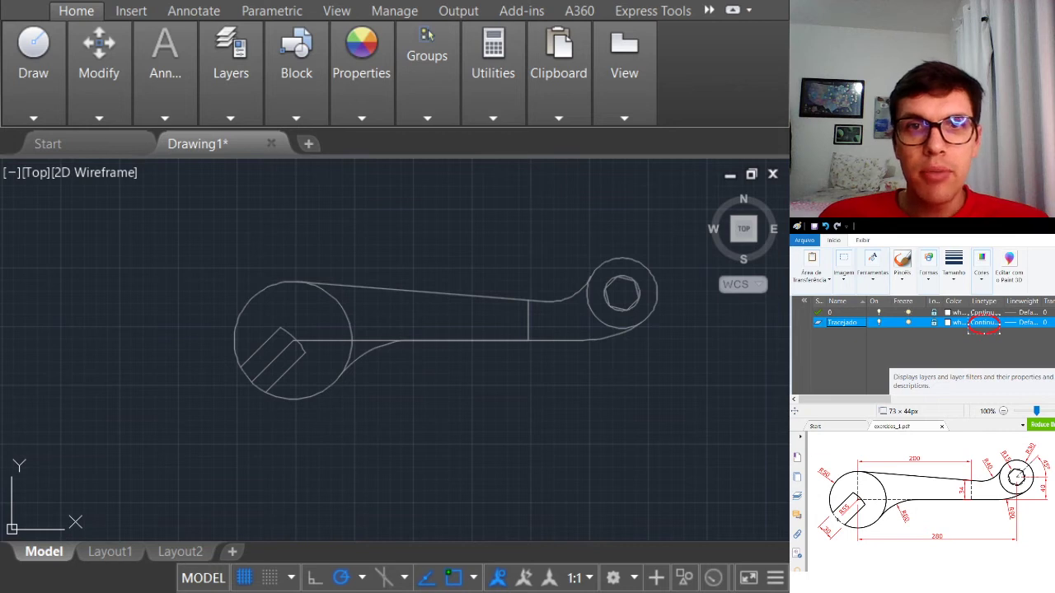
pyautogui.click(777, 314)
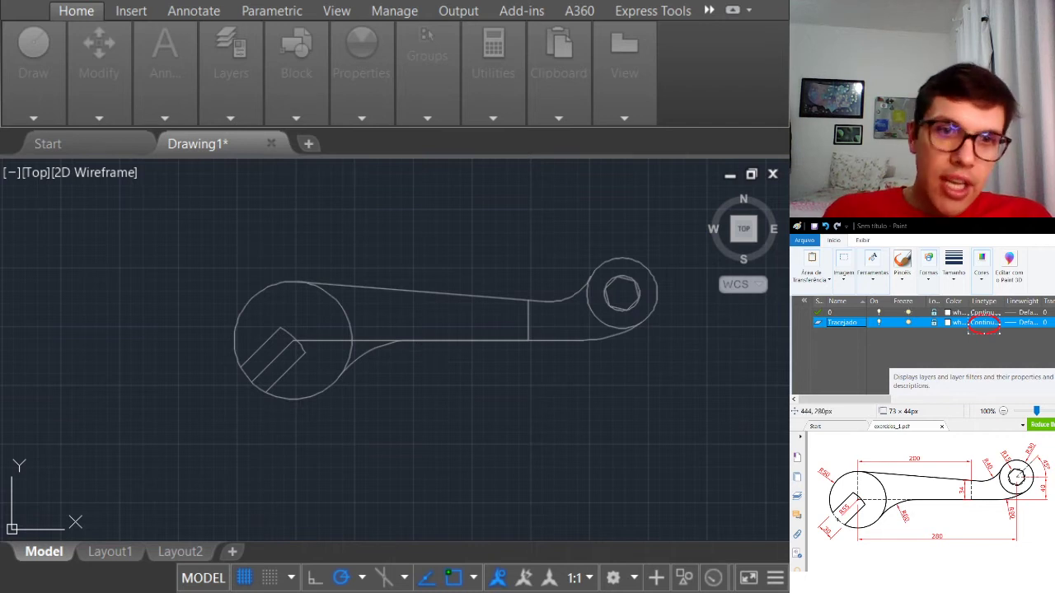
pyautogui.click(973, 365)
pyautogui.hotkey('ctrl', 'v')
pyautogui.moveTo(998, 366)
pyautogui.mouseDown()
pyautogui.moveTo(857, 233)
pyautogui.moveTo(947, 267)
pyautogui.moveTo(929, 289)
pyautogui.moveTo(916, 256)
pyautogui.mouseUp()
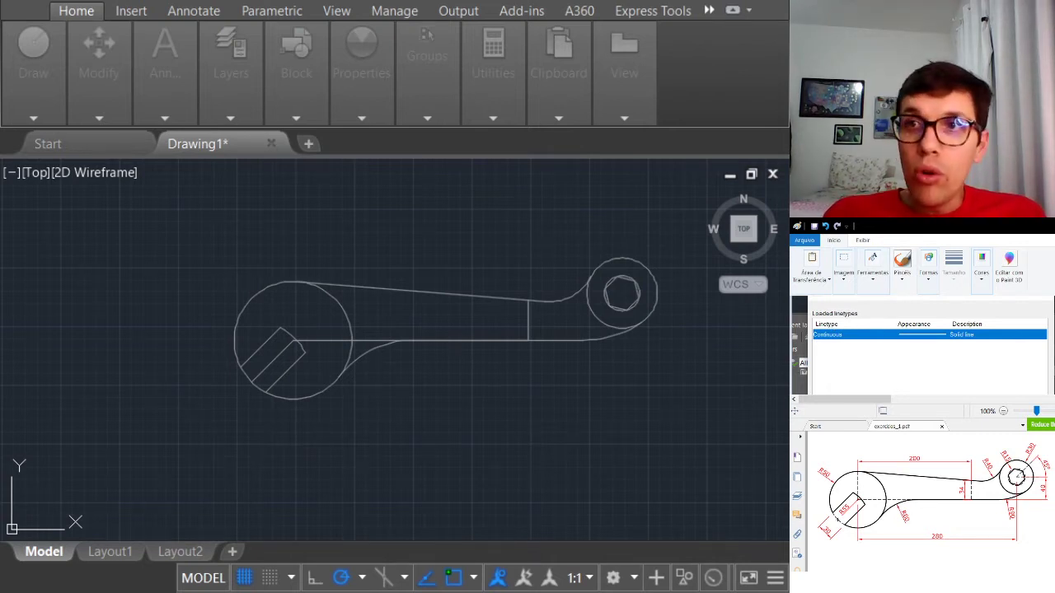
pyautogui.moveTo(960, 383)
pyautogui.mouseDown()
pyautogui.moveTo(932, 316)
pyautogui.moveTo(945, 325)
pyautogui.mouseUp()
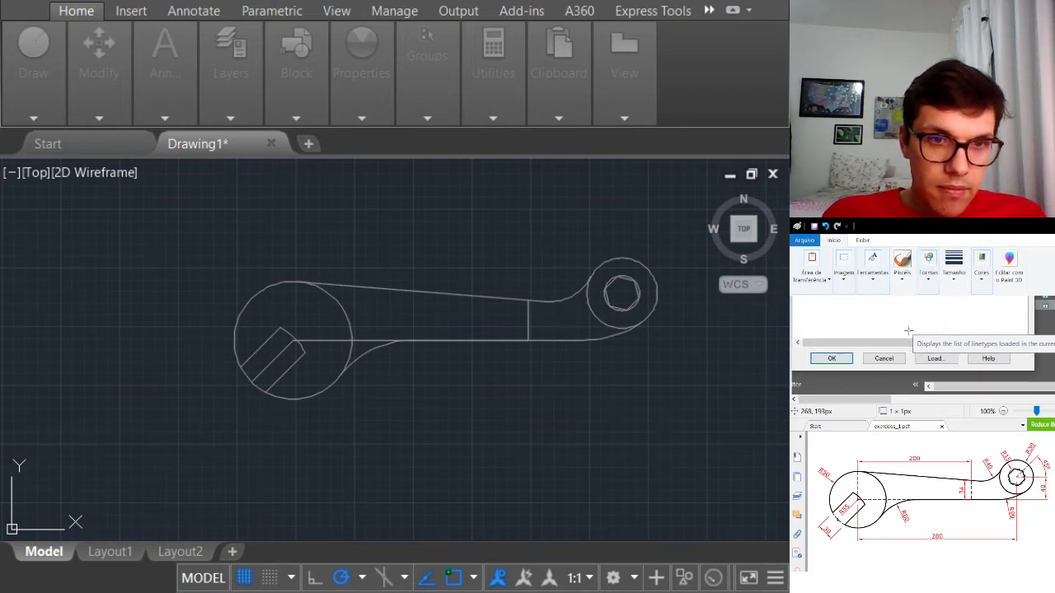
pyautogui.moveTo(908, 330); pyautogui.dragTo(961, 375)
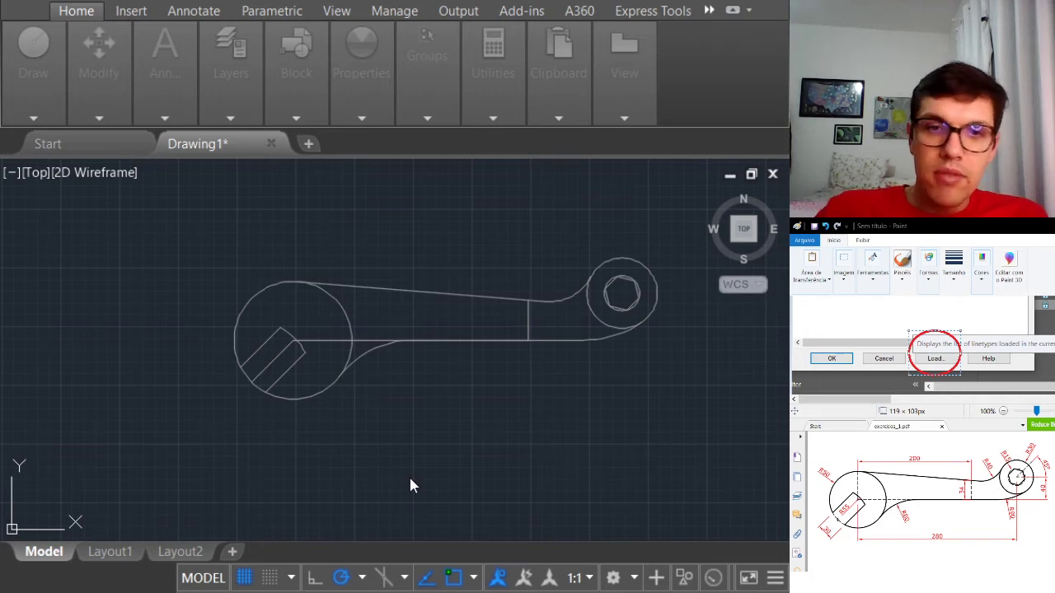
# Paste a capture of the loadable linetypes list into Paint and circle ACAD_ISO03W100 (ISO dash space) in red
pyautogui.click(903, 303)
pyautogui.hotkey('ctrl', 'v')
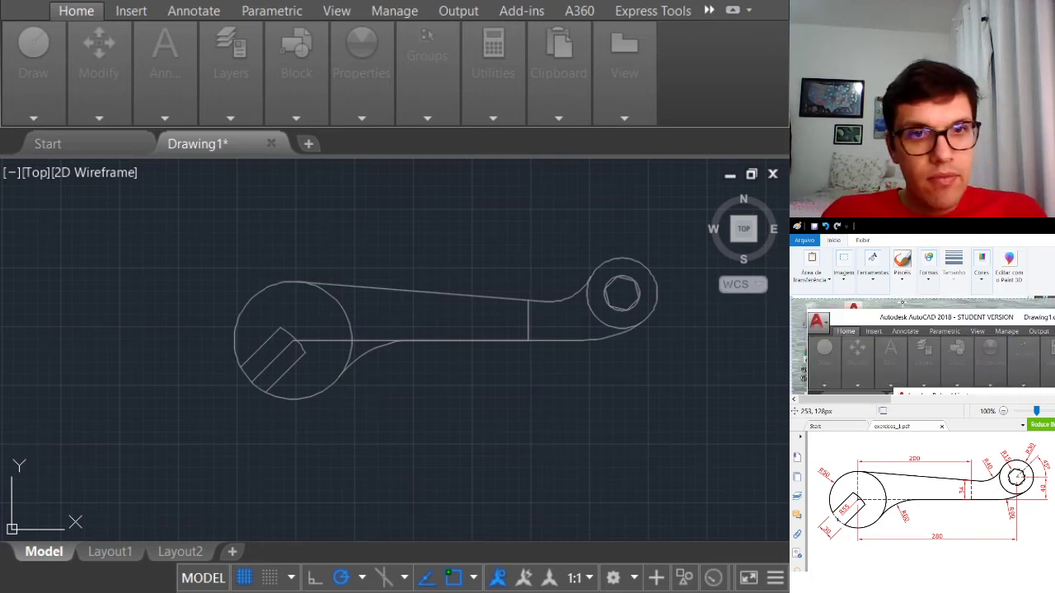
pyautogui.moveTo(952, 371)
pyautogui.mouseDown()
pyautogui.moveTo(842, 221)
pyautogui.moveTo(866, 219)
pyautogui.mouseUp()
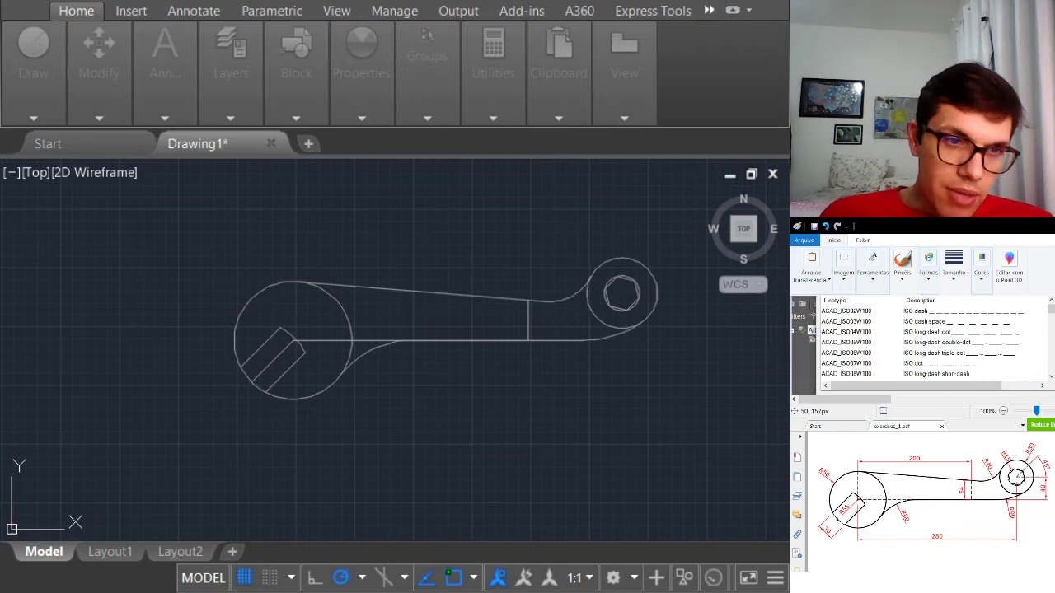
pyautogui.moveTo(817, 315)
pyautogui.mouseDown()
pyautogui.moveTo(900, 331)
pyautogui.moveTo(1032, 330)
pyautogui.mouseUp()
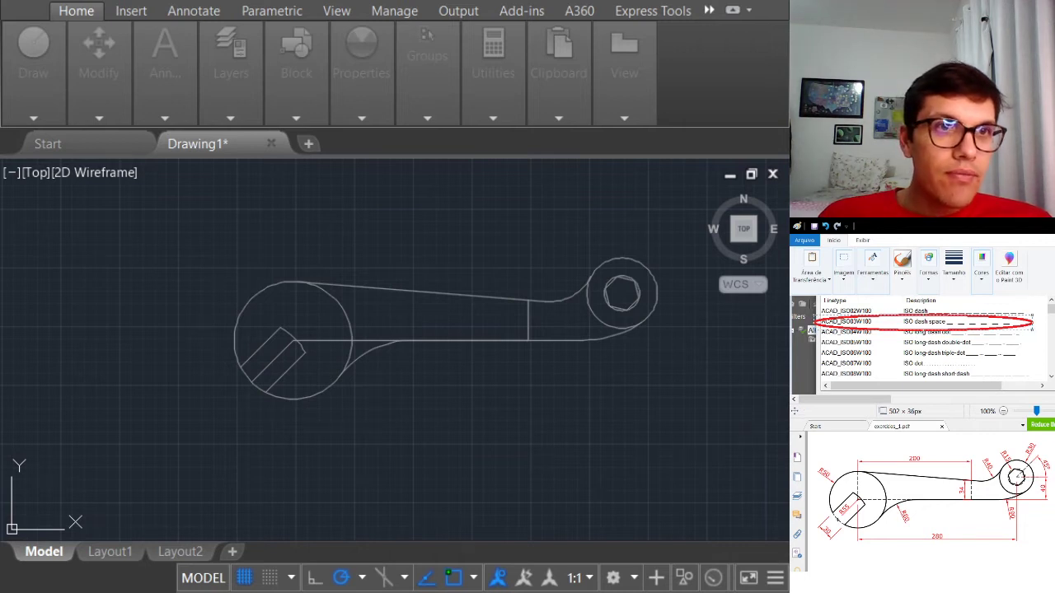
# Paste a capture of the updated layer list into Paint and circle the property columns of layers 0 and Tracejado in red
pyautogui.click(267, 274)
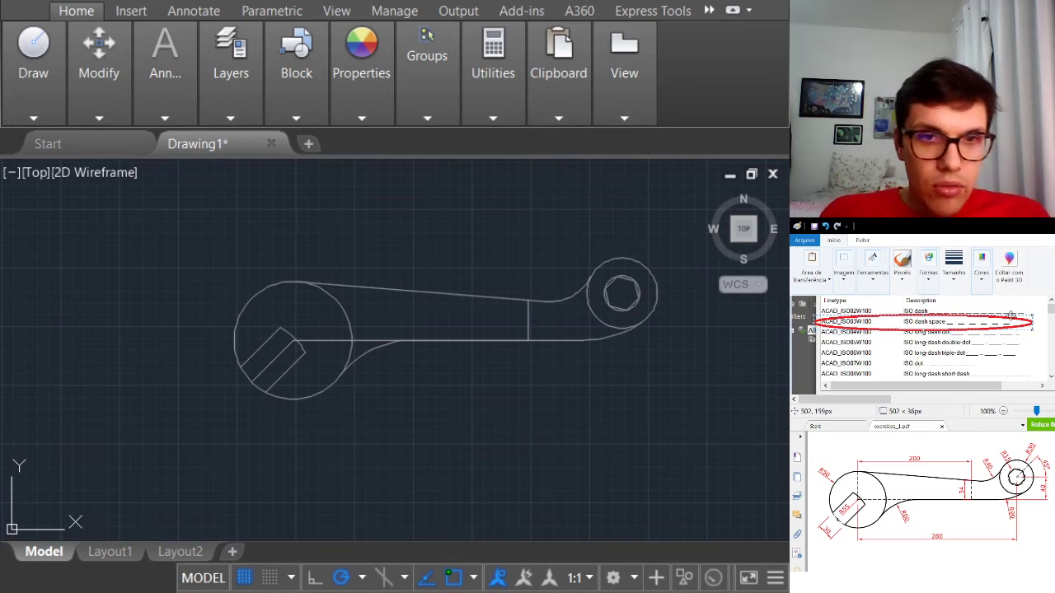
pyautogui.hotkey('ctrl', 'v')
pyautogui.moveTo(1019, 358)
pyautogui.mouseDown()
pyautogui.moveTo(964, 345)
pyautogui.moveTo(914, 294)
pyautogui.mouseUp()
pyautogui.moveTo(955, 328); pyautogui.dragTo(919, 336)
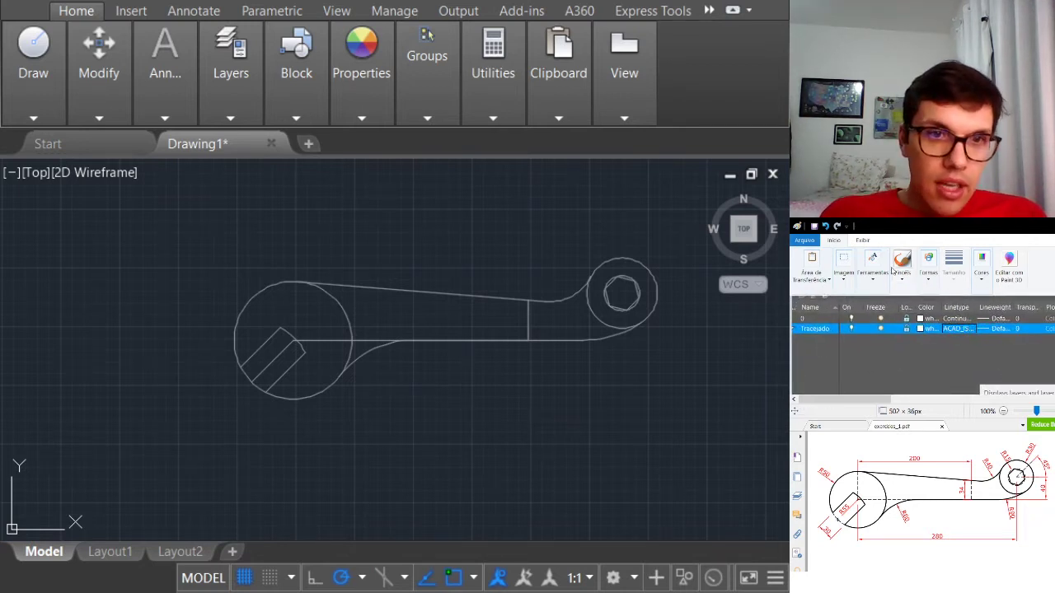
pyautogui.moveTo(935, 318); pyautogui.dragTo(984, 344)
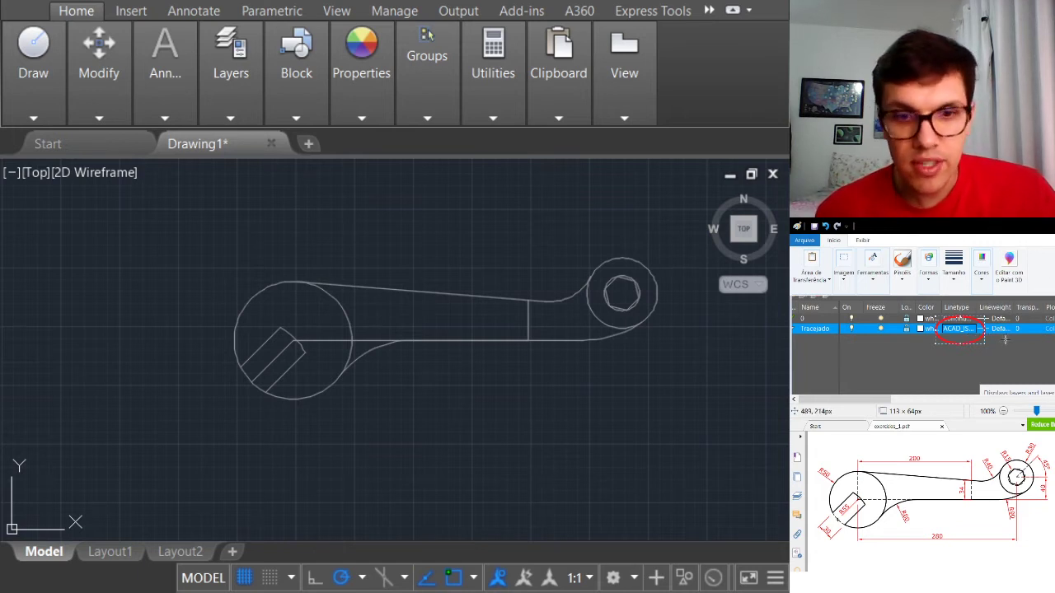
pyautogui.hotkey('ctrl', 'z')
pyautogui.moveTo(831, 307)
pyautogui.mouseDown()
pyautogui.moveTo(1016, 341)
pyautogui.moveTo(1038, 359)
pyautogui.mouseUp()
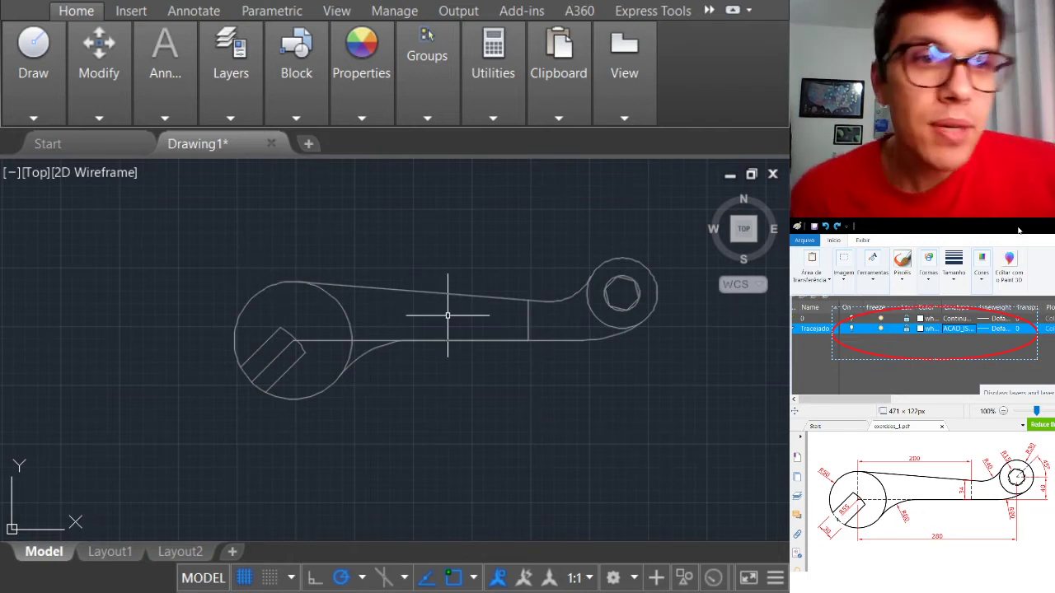
# Assign the horizontal line from the large circle's centre to the handle's vertical line to the Tracejado layer
pyautogui.scroll(4, 453, 318)
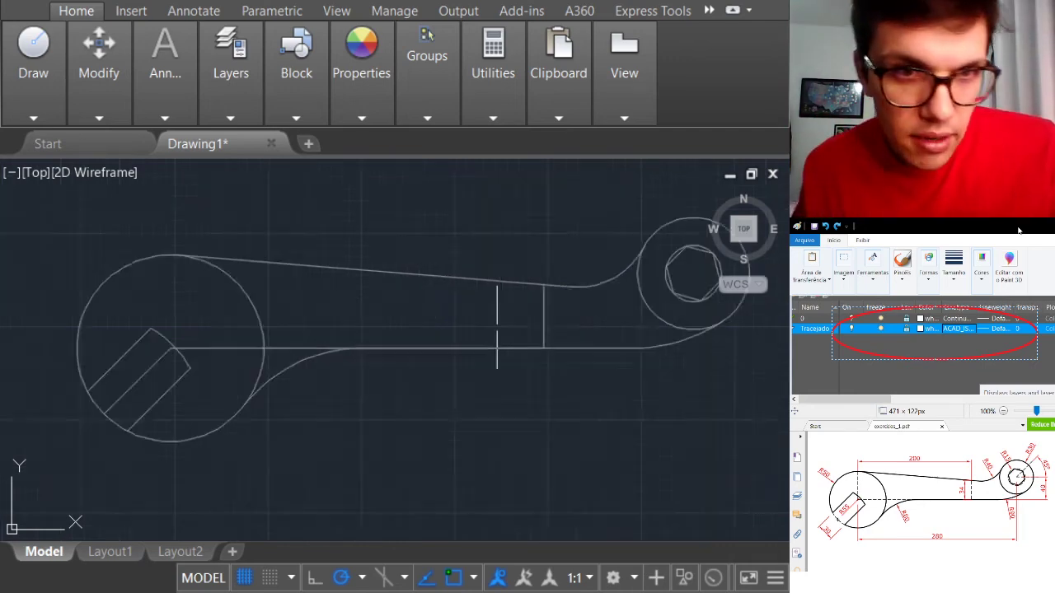
pyautogui.scroll(-2, 457, 320)
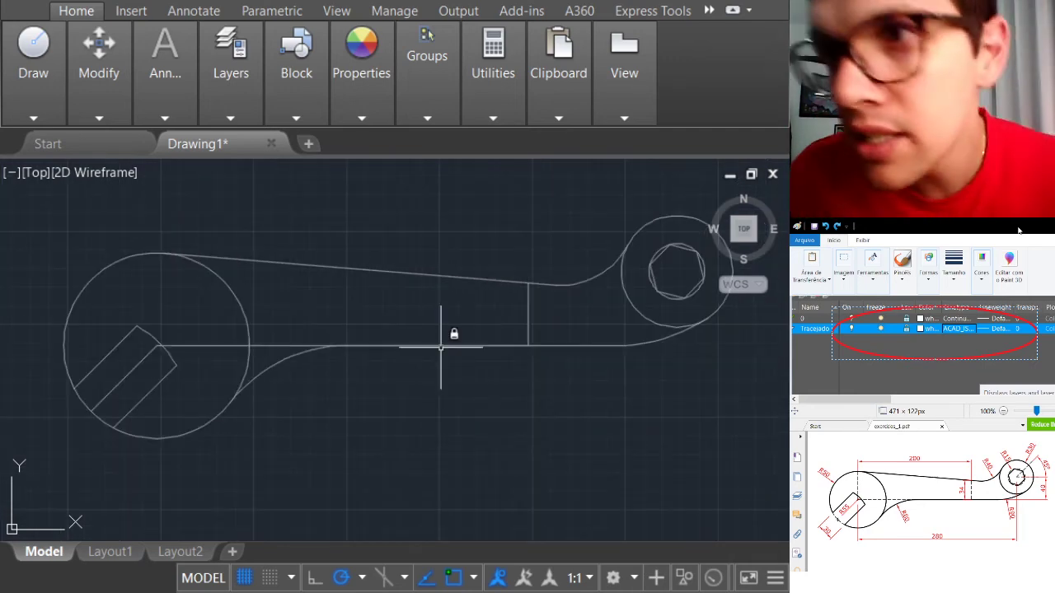
pyautogui.moveTo(318, 365)
pyautogui.mouseDown(button='middle')
pyautogui.moveTo(401, 308)
pyautogui.moveTo(401, 377)
pyautogui.mouseUp(button='middle')
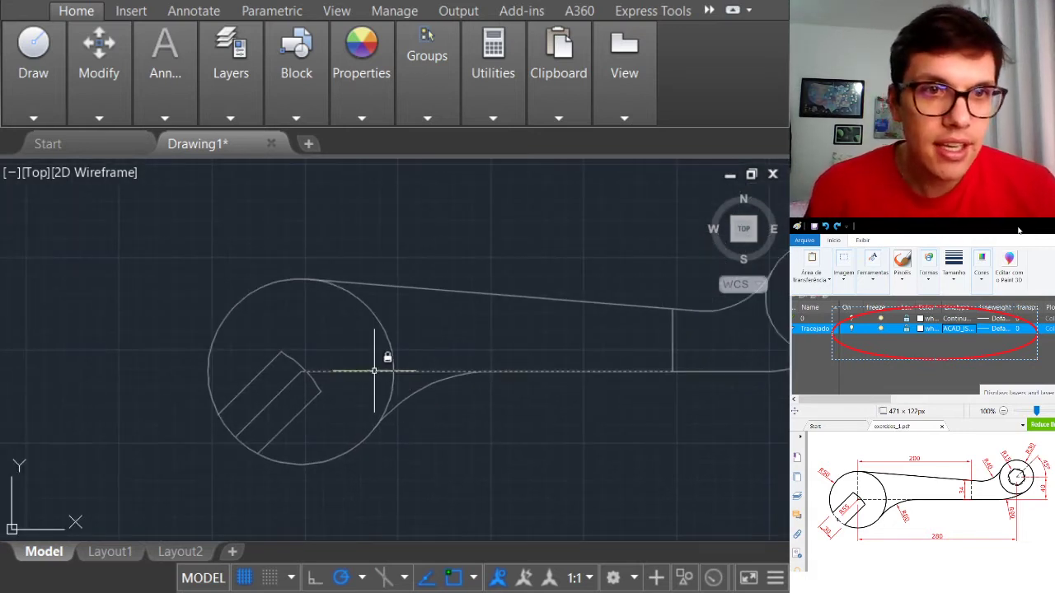
pyautogui.moveTo(448, 370); pyautogui.dragTo(341, 364, button='middle')
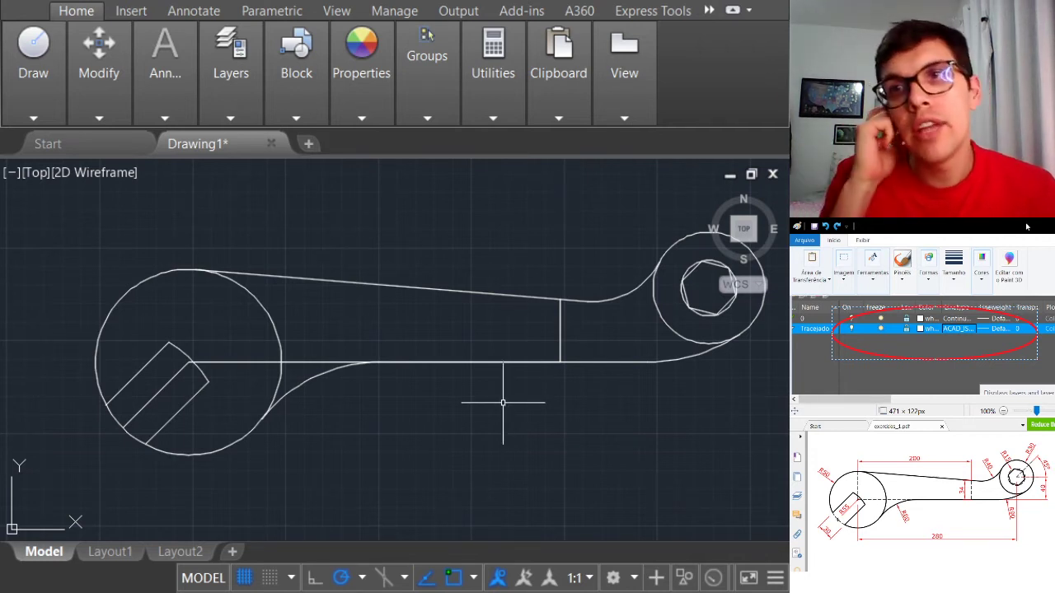
pyautogui.click(258, 368)
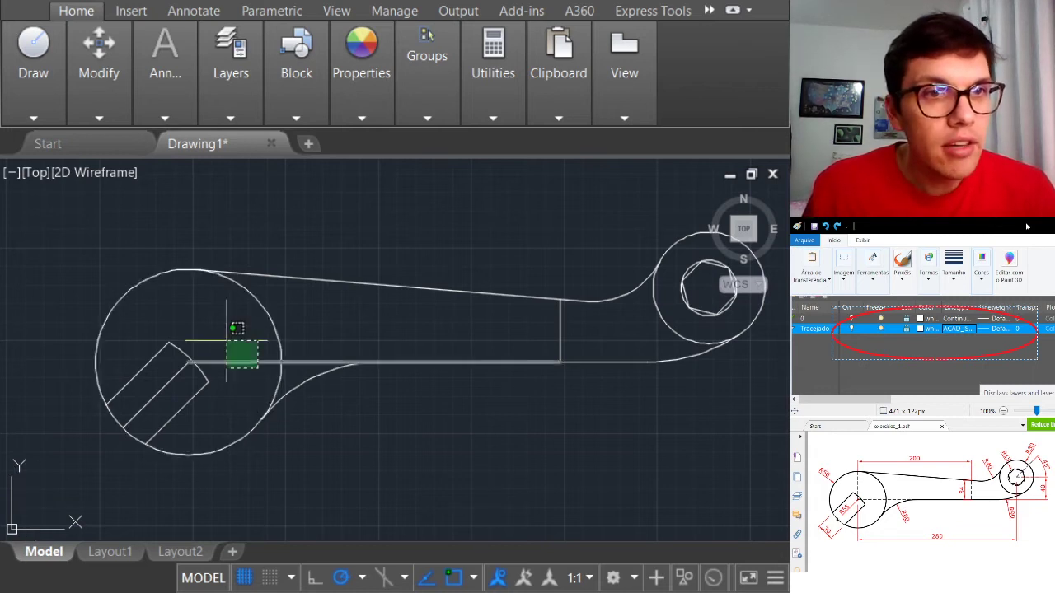
pyautogui.click(227, 340)
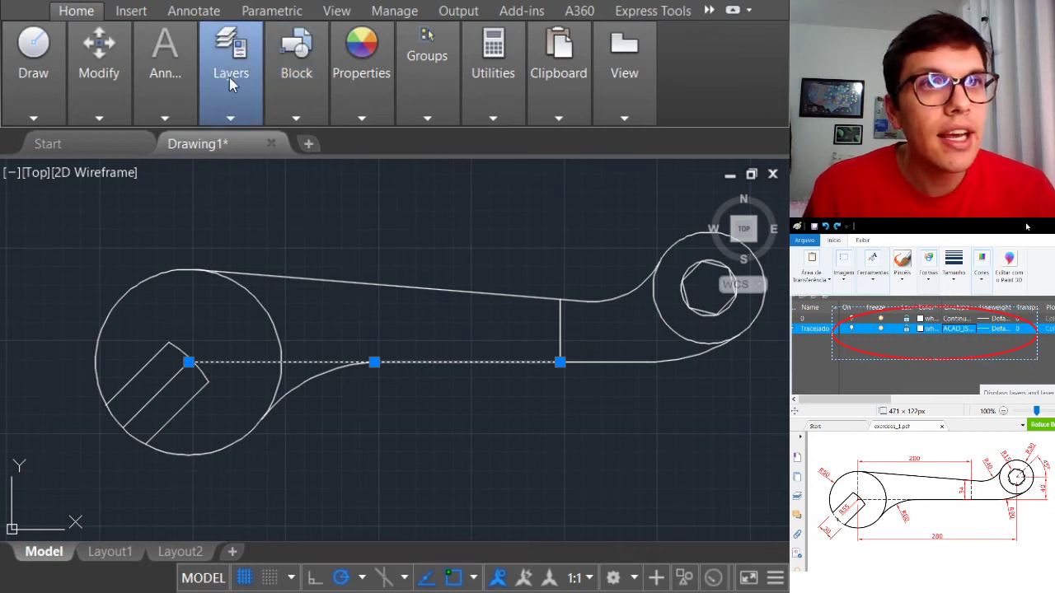
pyautogui.click(385, 209)
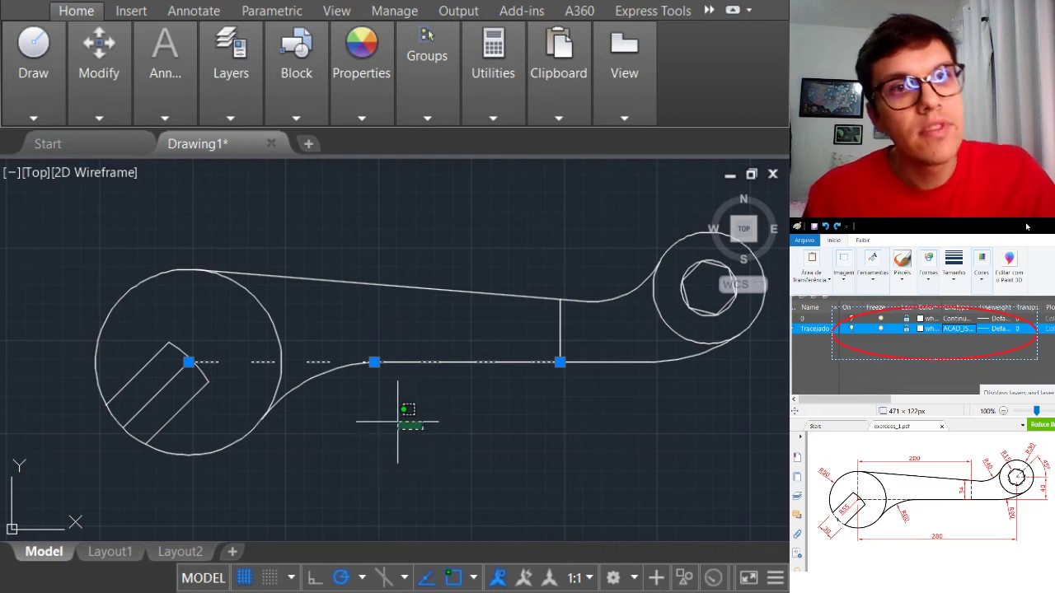
pyautogui.press('Escape')
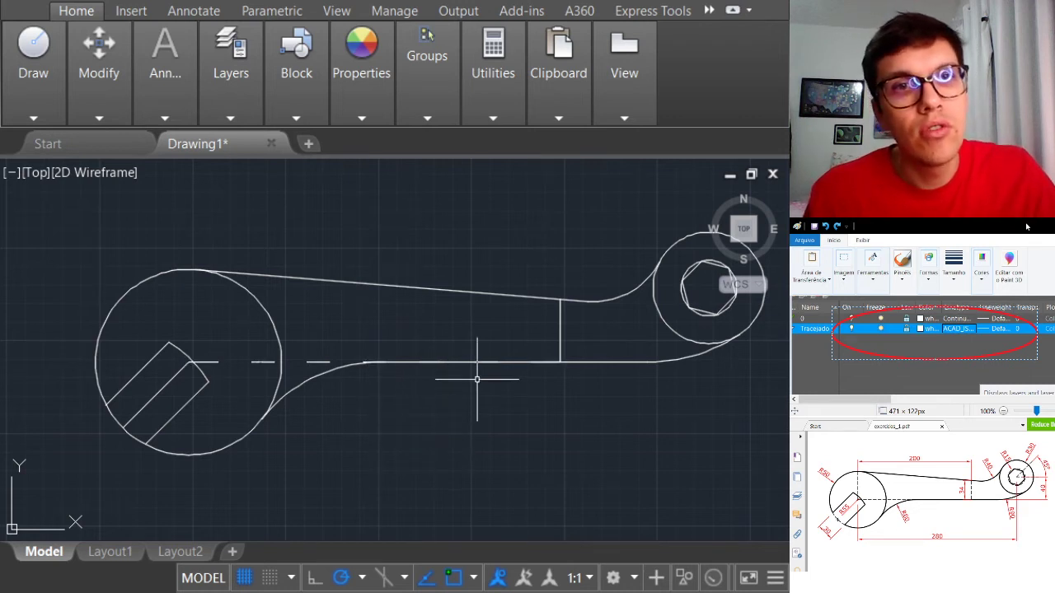
# Put the handle's vertical line and the small circle around the hexagon on the Tracejado layer
pyautogui.click(560, 314)
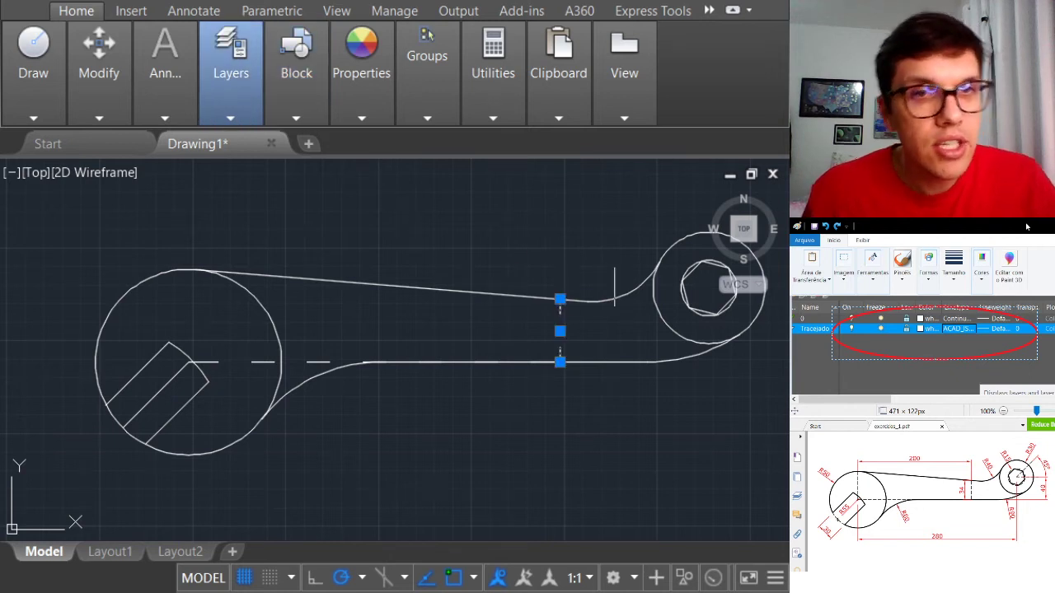
pyautogui.press('Escape')
pyautogui.moveTo(613, 306)
pyautogui.mouseDown(button='middle')
pyautogui.moveTo(446, 341)
pyautogui.moveTo(427, 336)
pyautogui.mouseUp(button='middle')
pyautogui.scroll(4, 519, 342)
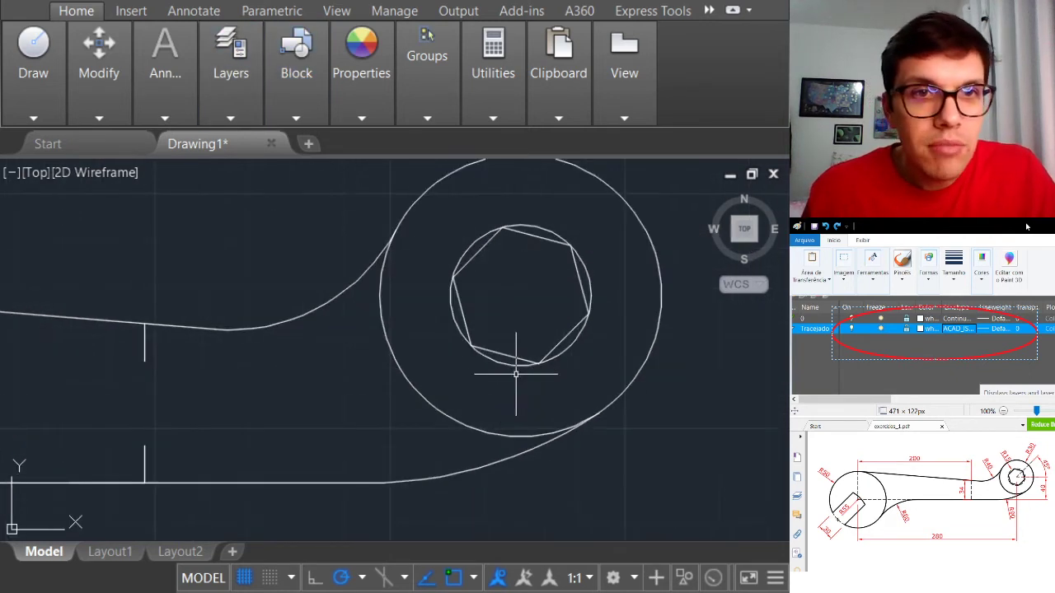
pyautogui.click(514, 363)
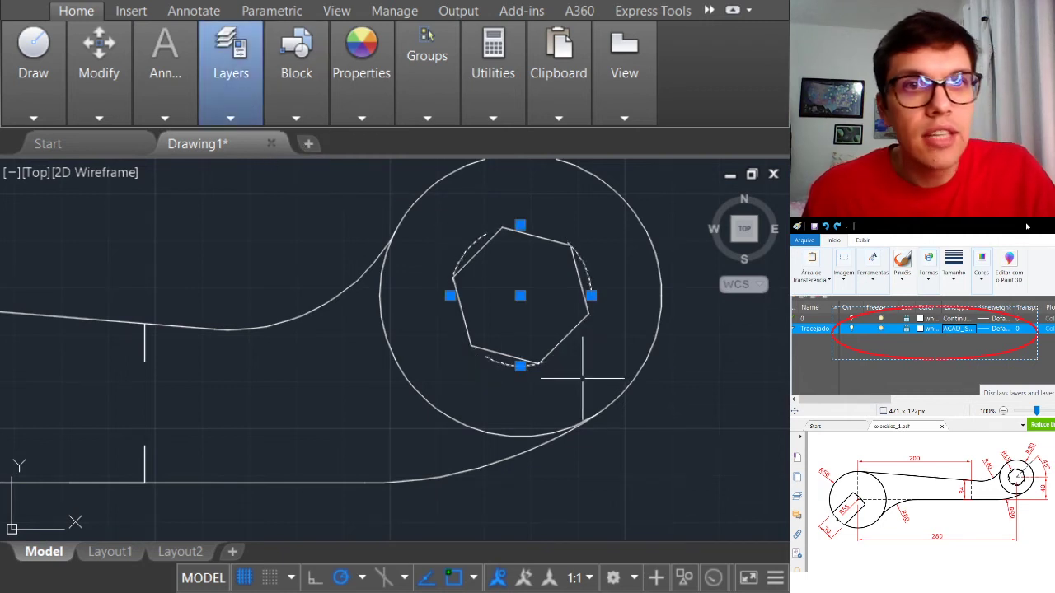
pyautogui.press('Escape')
# Draw a vertical line from the large circle's centre to its top point and assign it to the Tracejado layer
pyautogui.scroll(-5, 580, 388)
pyautogui.scroll(3, 495, 354)
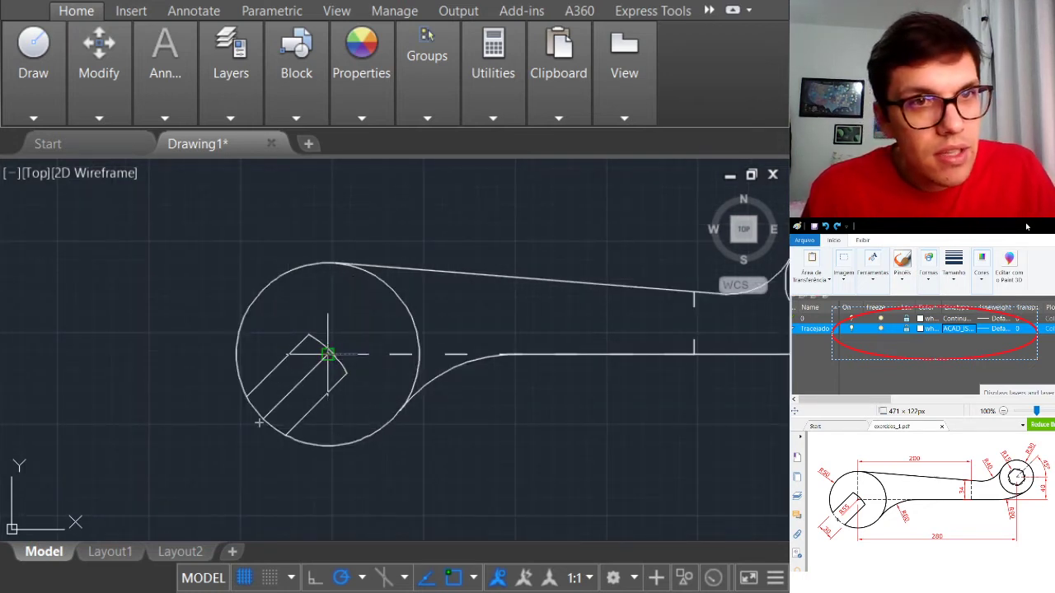
pyautogui.click(328, 354)
pyautogui.click(328, 263)
pyautogui.press('Escape')
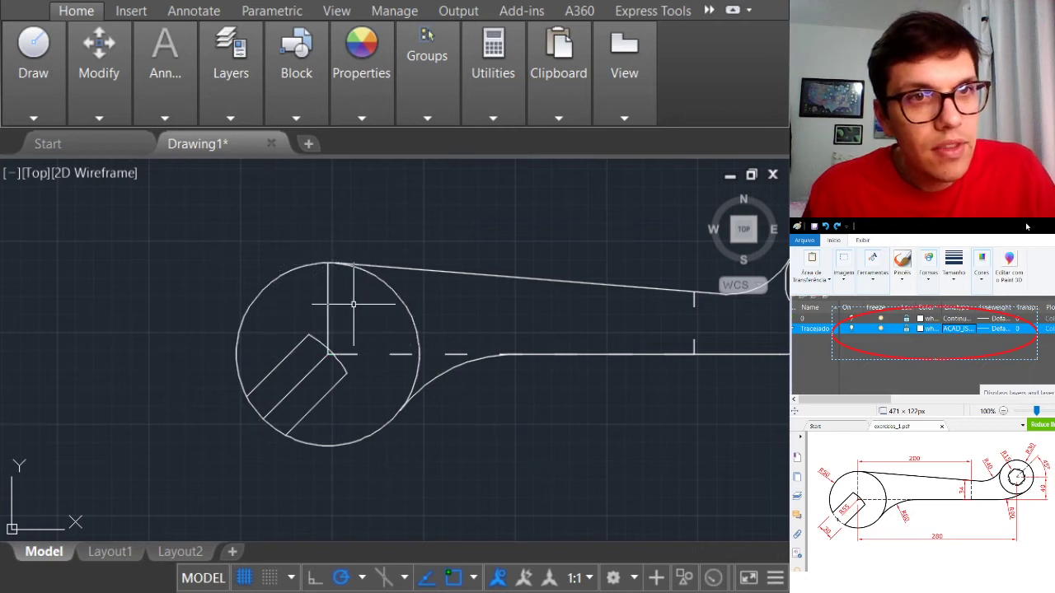
pyautogui.click(326, 297)
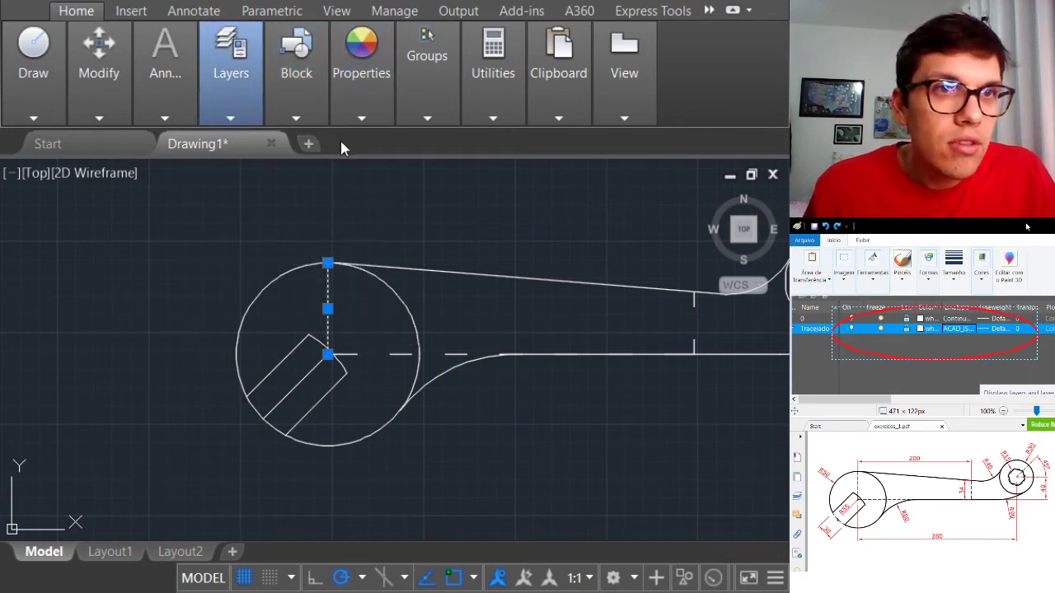
pyautogui.press('Escape')
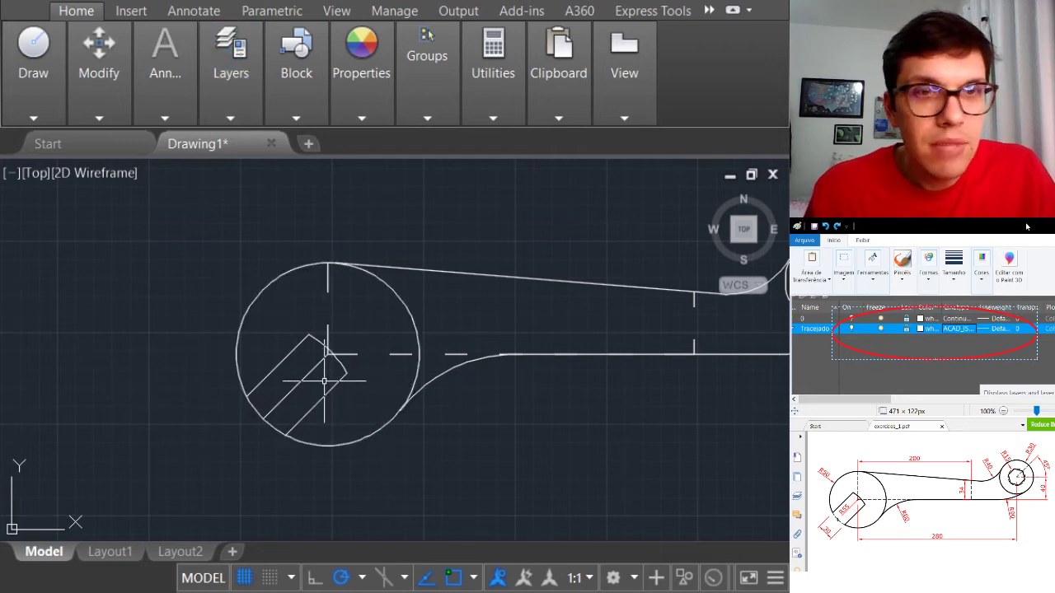
# Delete the diagonal centre line inside the wrench's jaw opening
pyautogui.scroll(4, 324, 380)
pyautogui.click(320, 327)
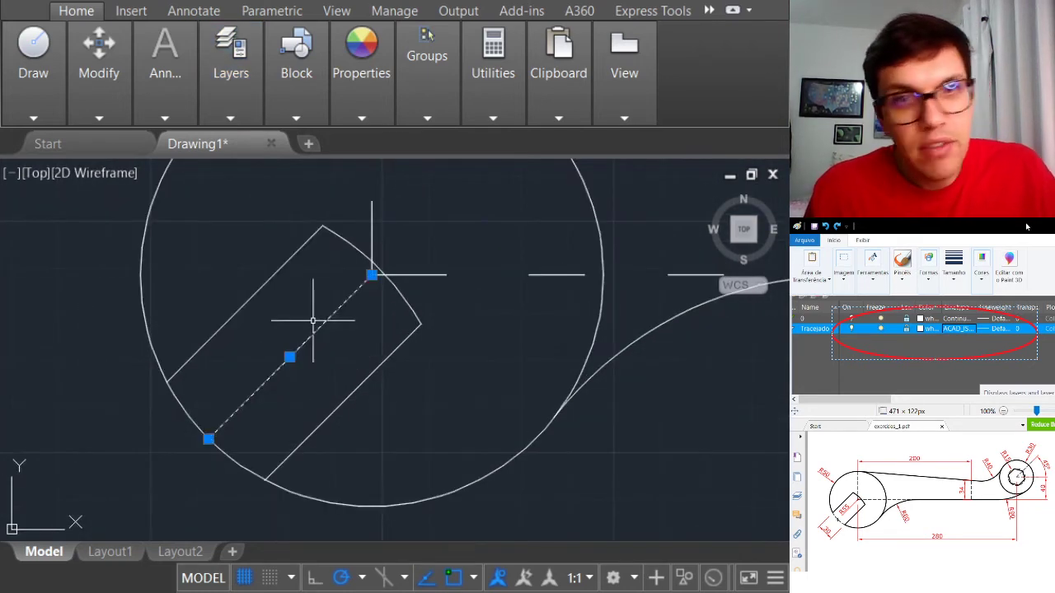
pyautogui.press('Delete')
pyautogui.scroll(-3, 320, 337)
# Trim away the part of the large circle between the outer ends of the two jaw edges
pyautogui.scroll(2, 287, 383)
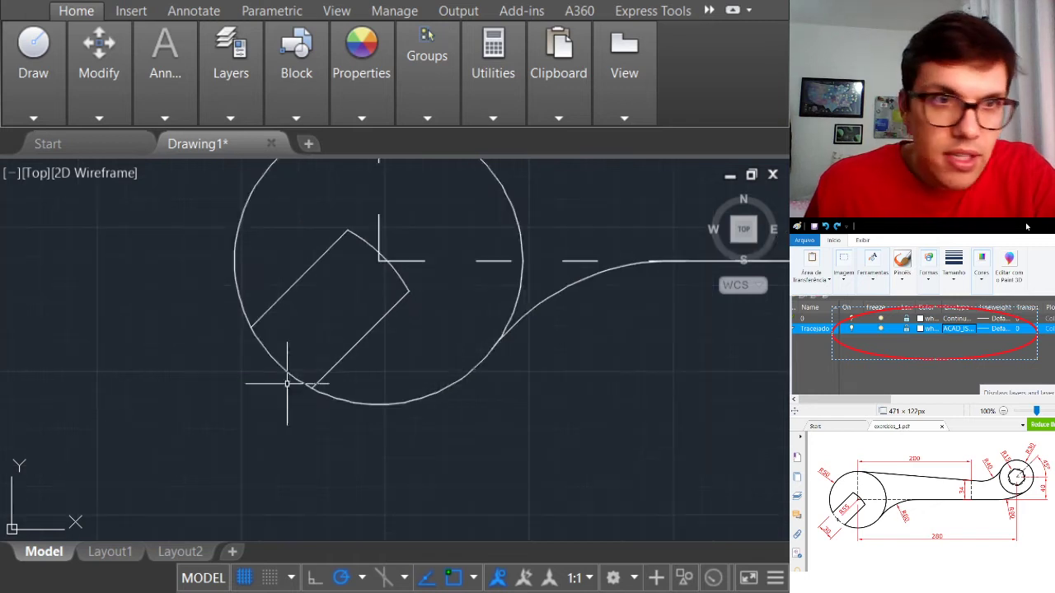
pyautogui.scroll(2, 288, 375)
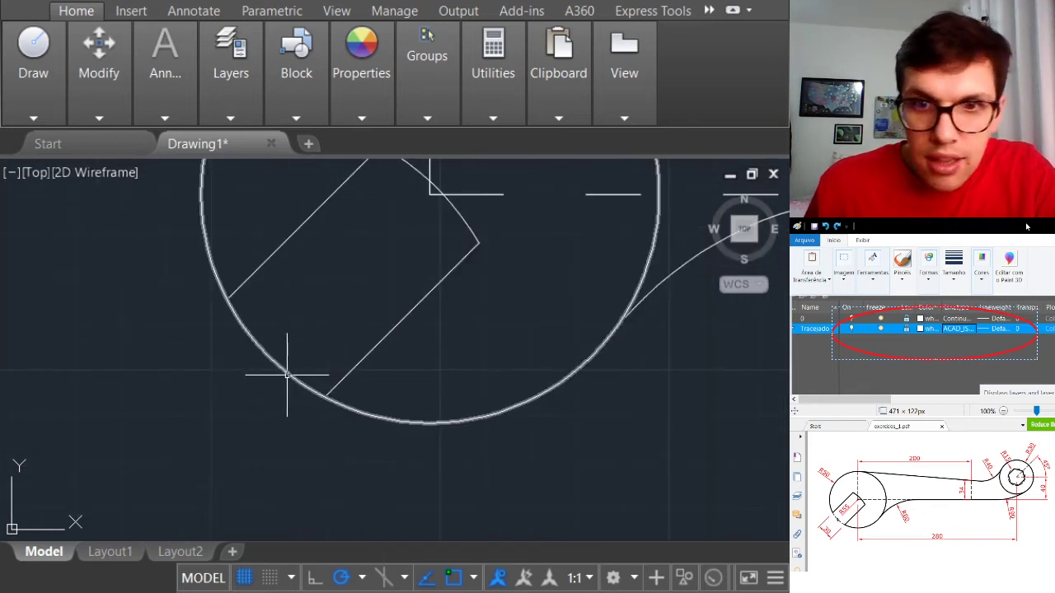
pyautogui.moveTo(299, 365); pyautogui.dragTo(352, 306, button='middle')
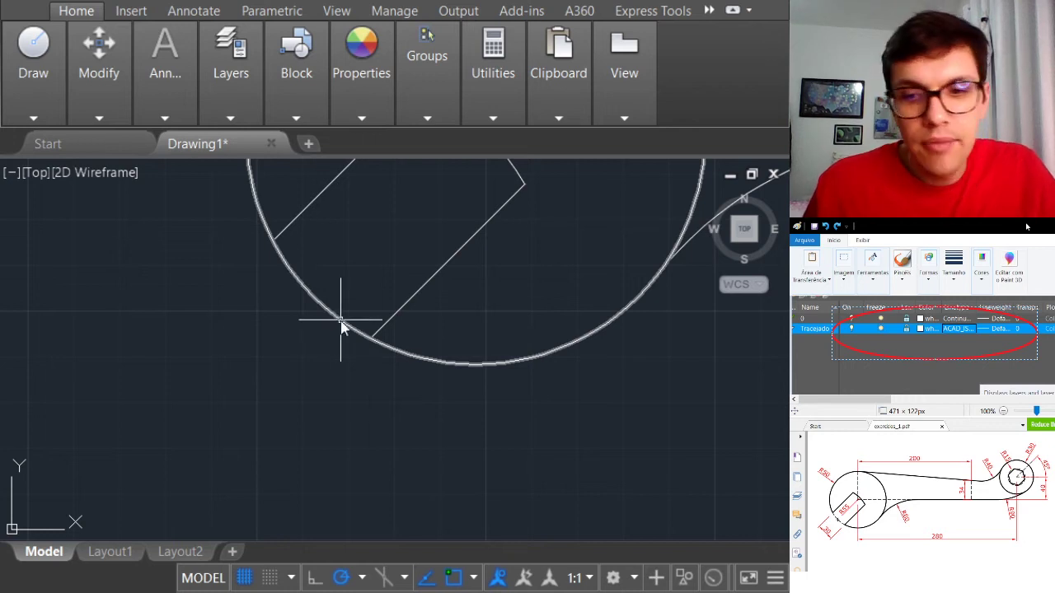
pyautogui.press('e')
pyautogui.press('Return')
pyautogui.click(343, 314)
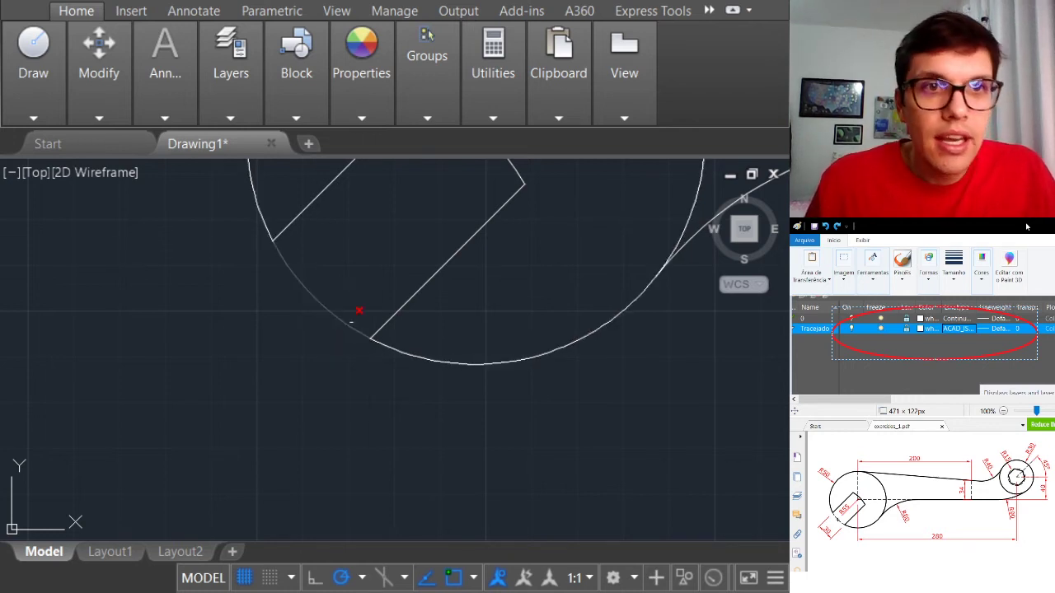
pyautogui.press('Return')
pyautogui.scroll(-5, 307, 334)
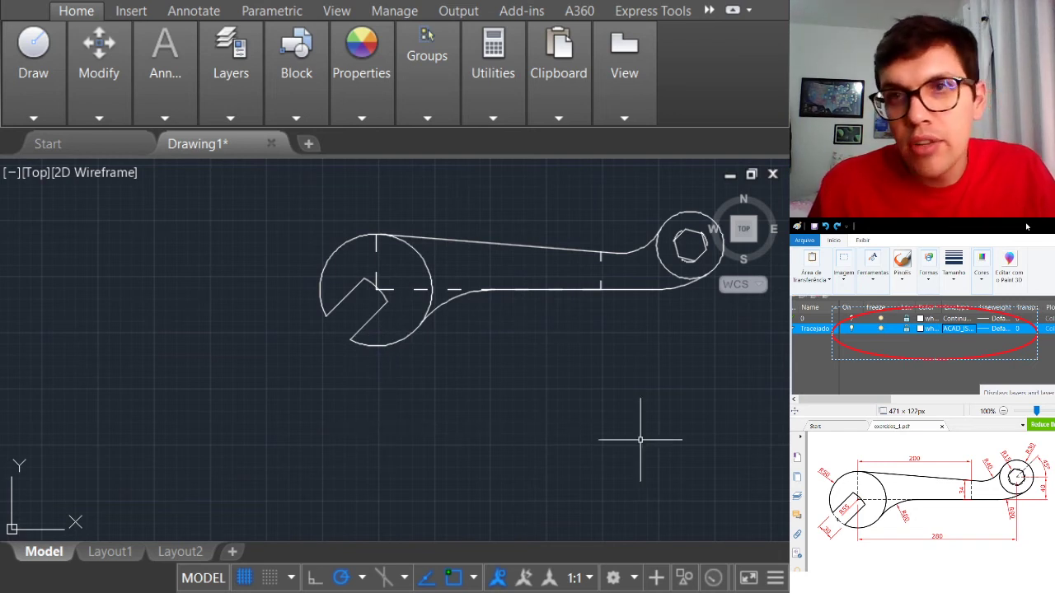
pyautogui.scroll(6, 367, 340)
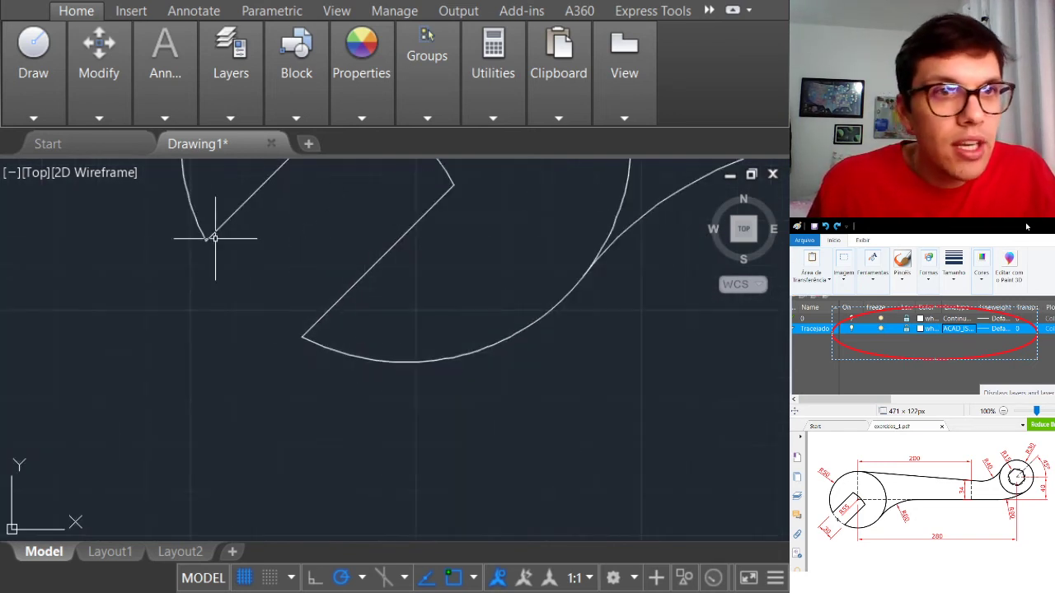
pyautogui.click(99, 89)
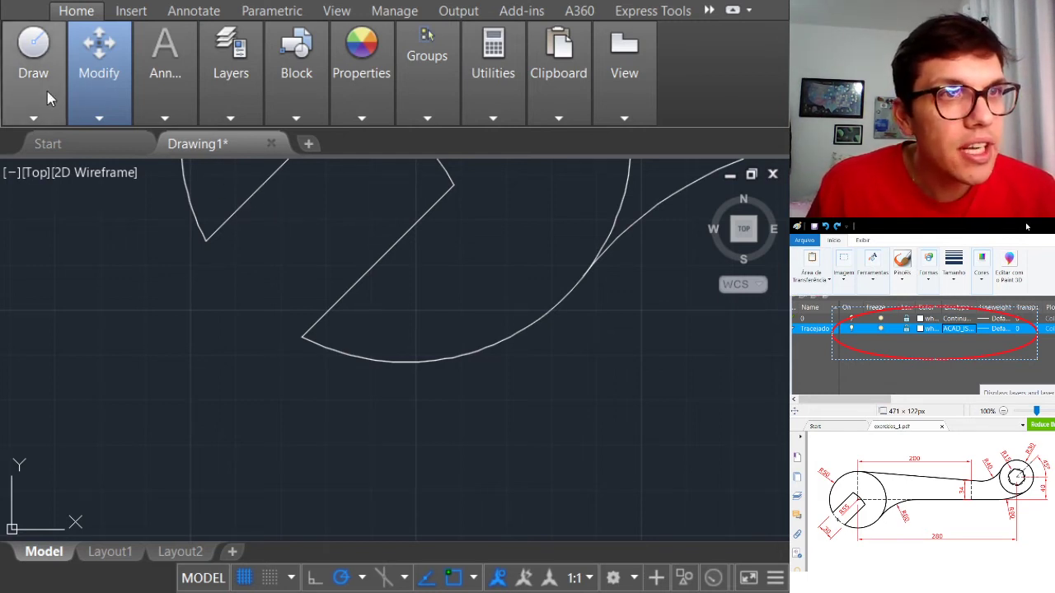
pyautogui.click(33, 51)
pyautogui.click(82, 103)
pyautogui.click(33, 72)
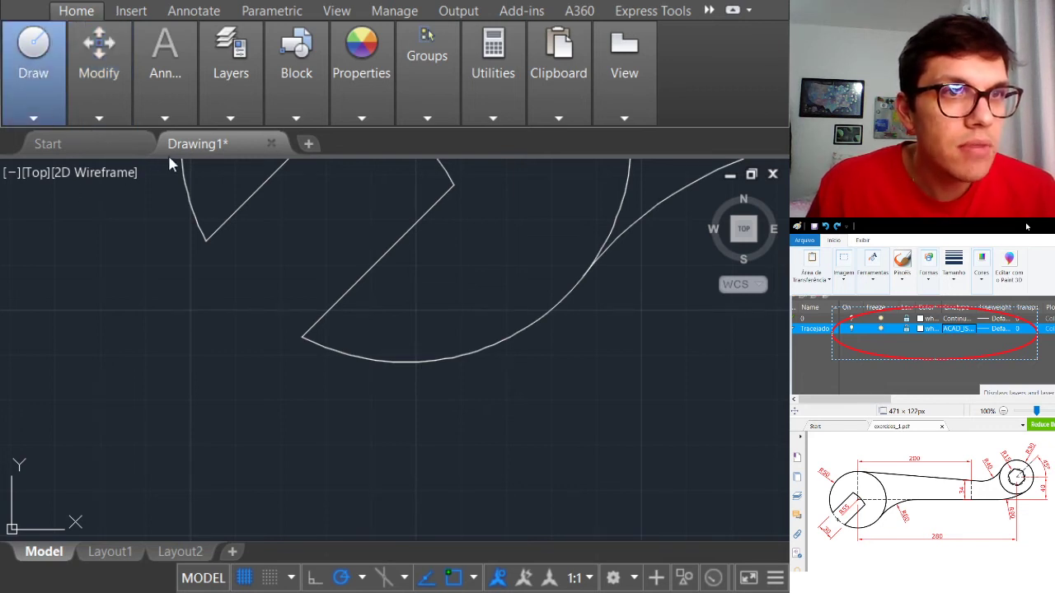
pyautogui.click(303, 335)
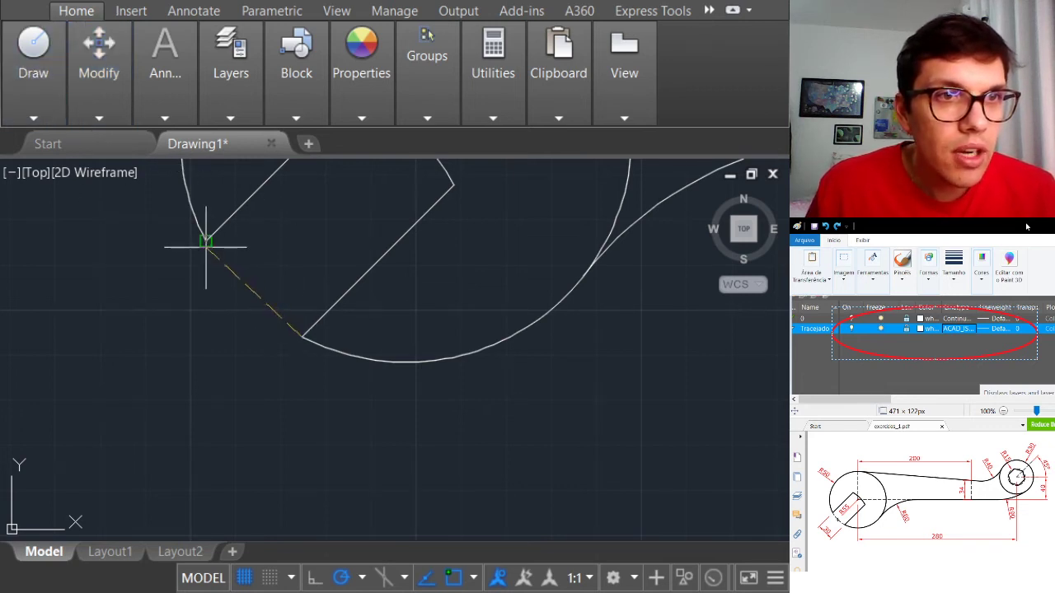
pyautogui.click(206, 245)
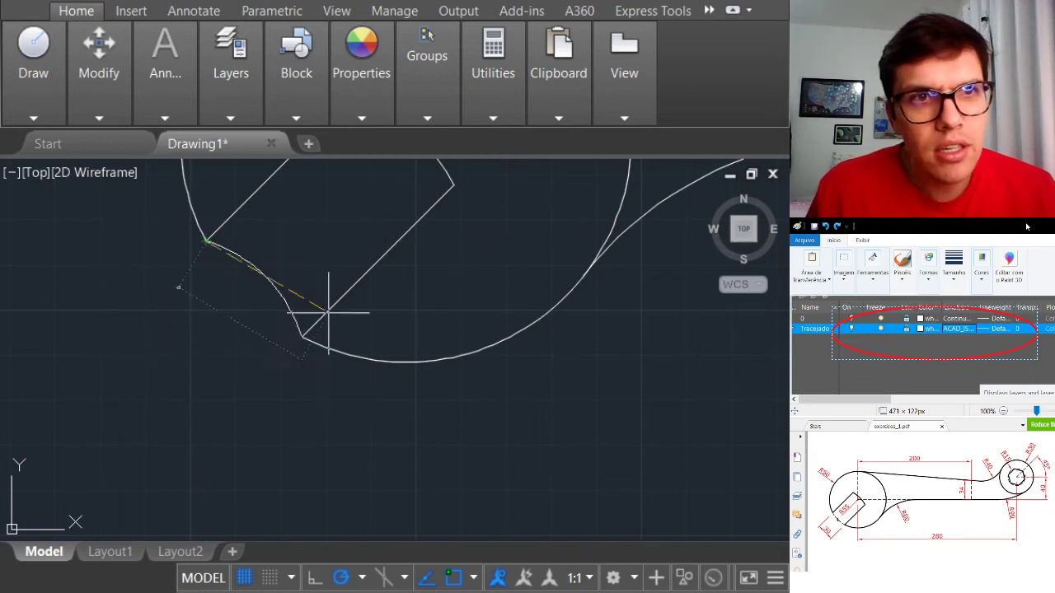
pyautogui.press('Escape')
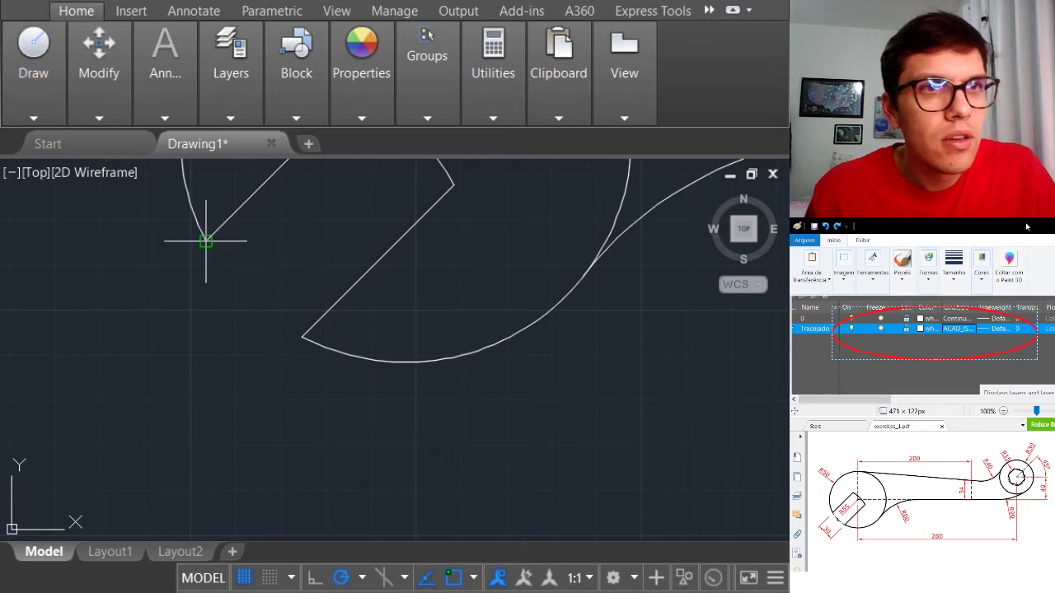
# Draw an arc of radius 50 between the outer ends of the two jaw edges, following the large circle's outline
pyautogui.click(302, 336)
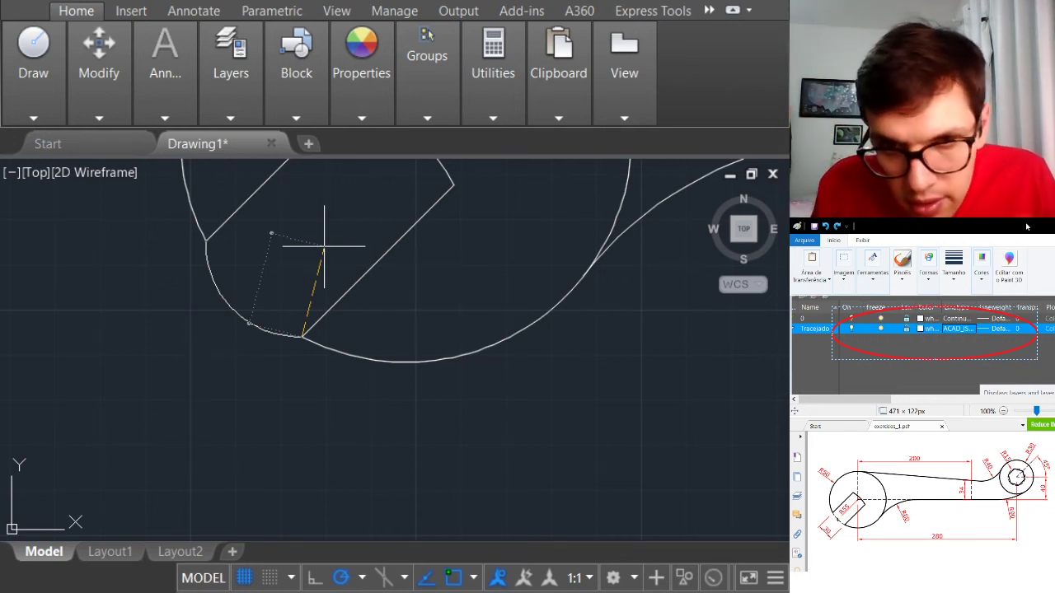
pyautogui.write('50')
pyautogui.press('Return')
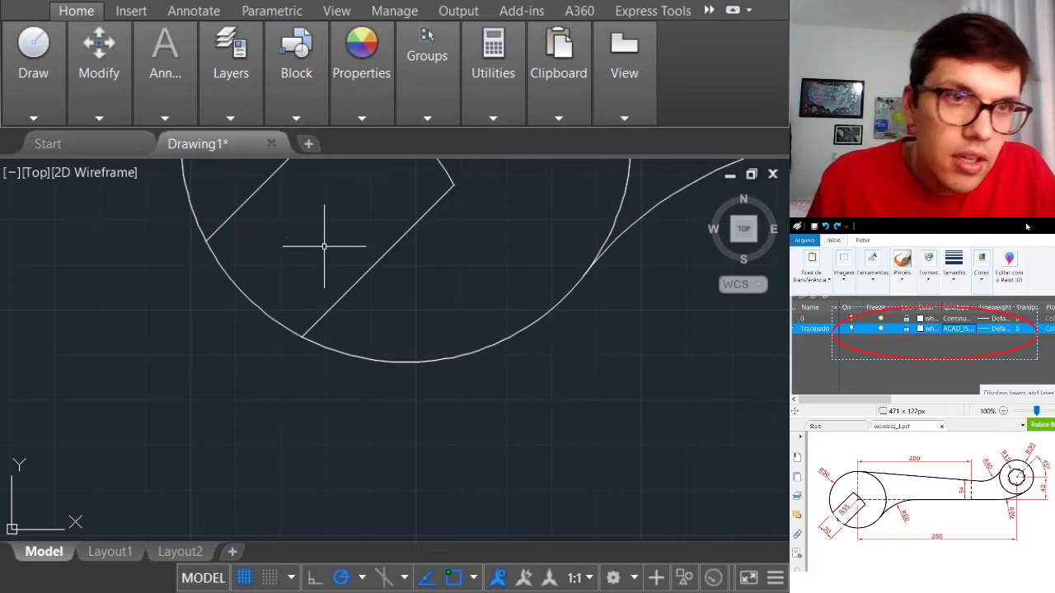
# Move the new arc across the jaw opening to the Tracejado layer
pyautogui.scroll(-2, 293, 313)
pyautogui.moveTo(359, 335); pyautogui.dragTo(387, 483, button='middle')
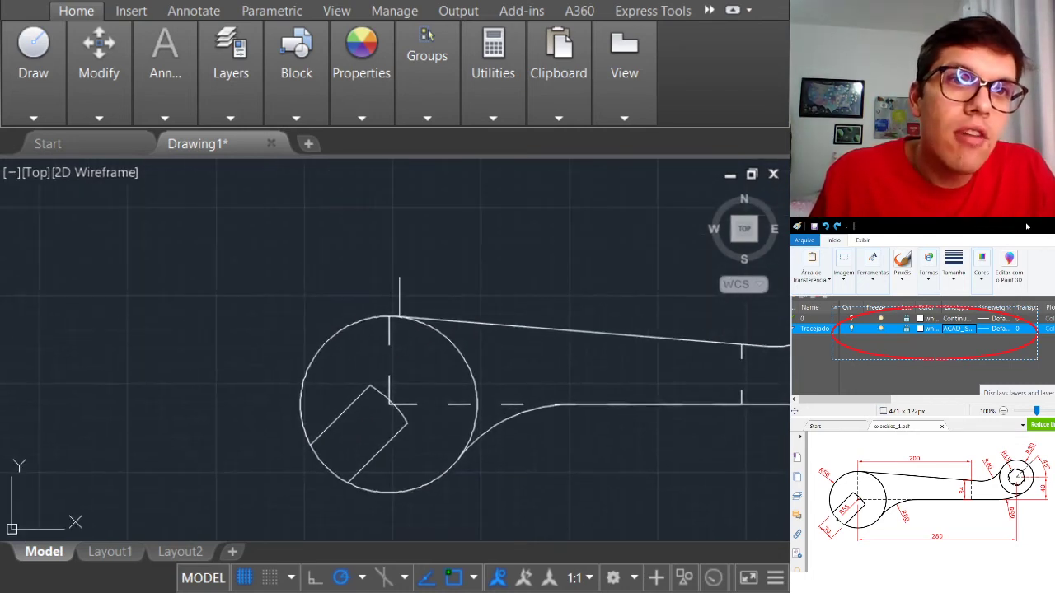
pyautogui.moveTo(391, 336); pyautogui.dragTo(398, 188, button='middle')
pyautogui.scroll(2, 370, 260)
pyautogui.click(257, 378)
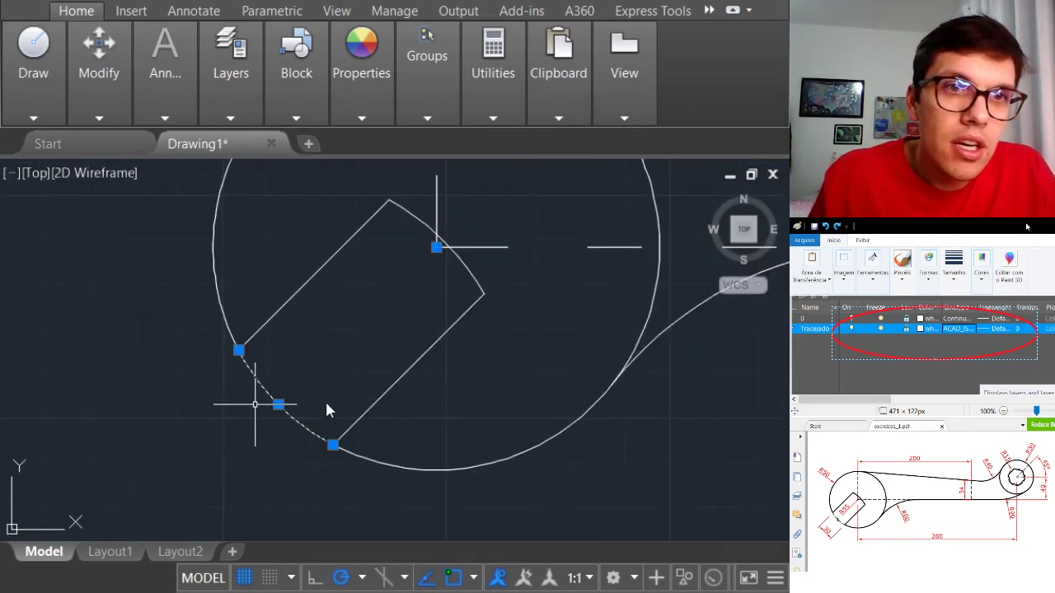
pyautogui.moveTo(294, 381); pyautogui.dragTo(339, 317, button='middle')
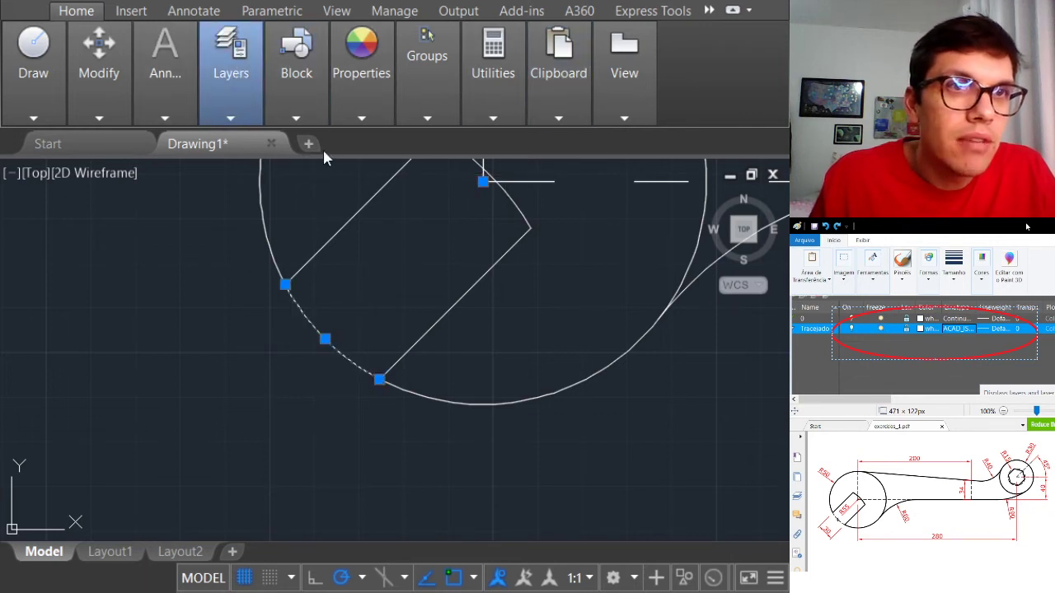
pyautogui.press('Delete')
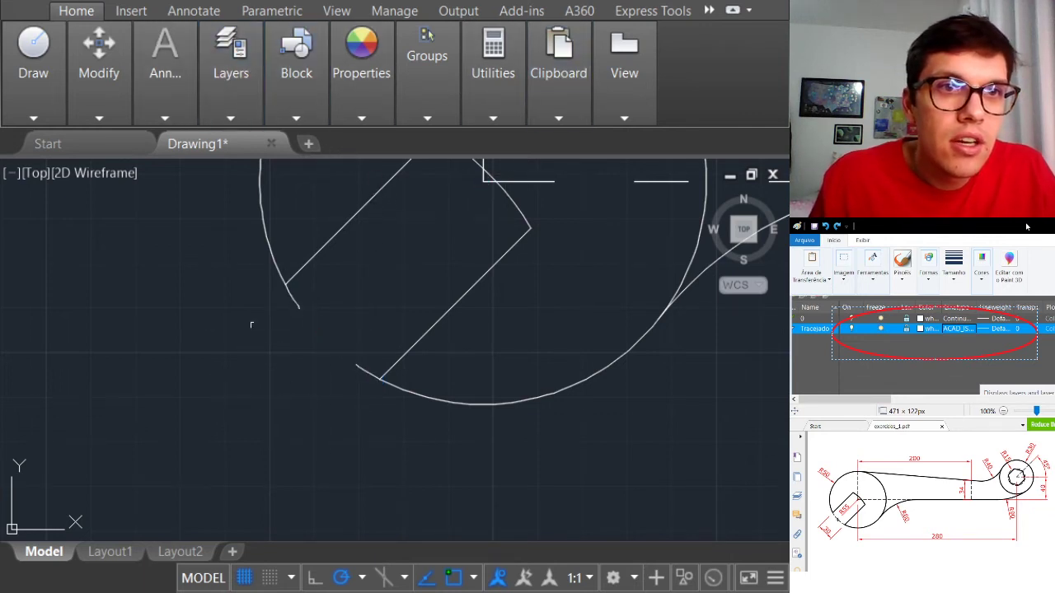
# Change the Tracejado layer's linetype to a dash pattern with shorter gaps between the dashes
pyautogui.scroll(-5, 352, 323)
pyautogui.moveTo(451, 336); pyautogui.dragTo(329, 359, button='middle')
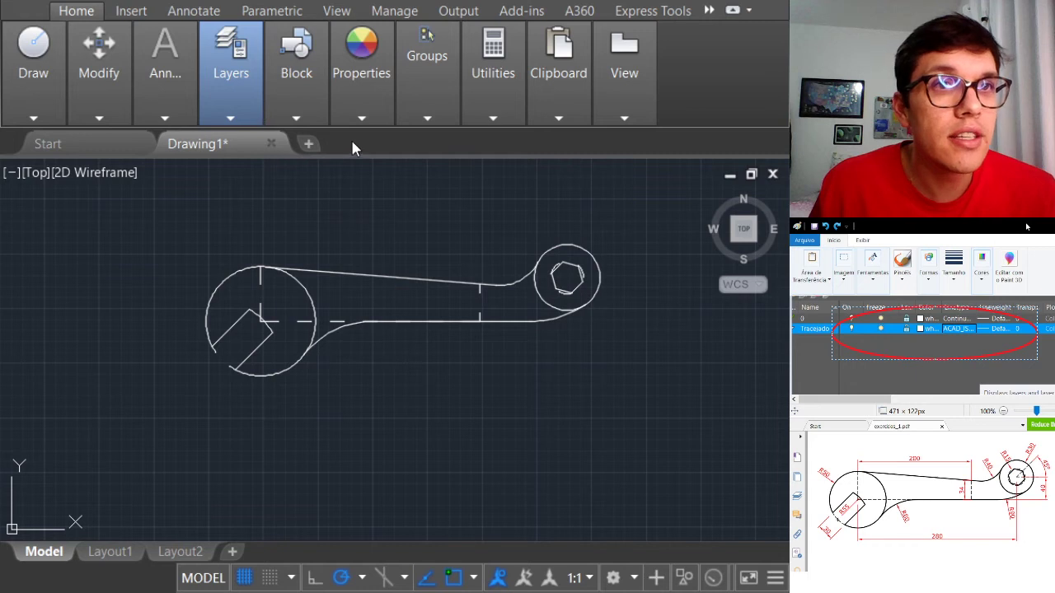
pyautogui.click(244, 172)
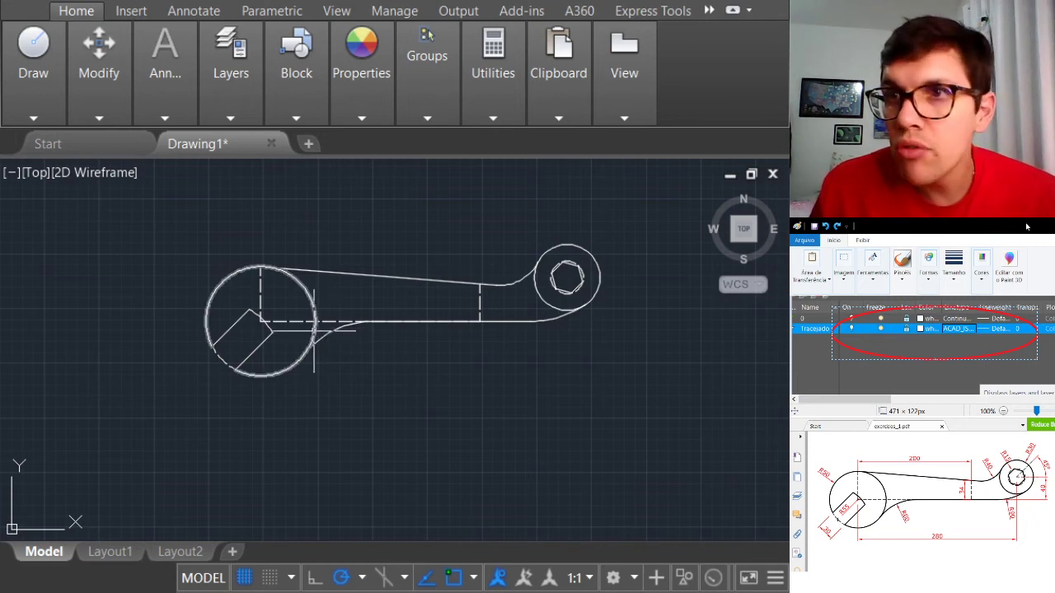
pyautogui.scroll(4, 314, 325)
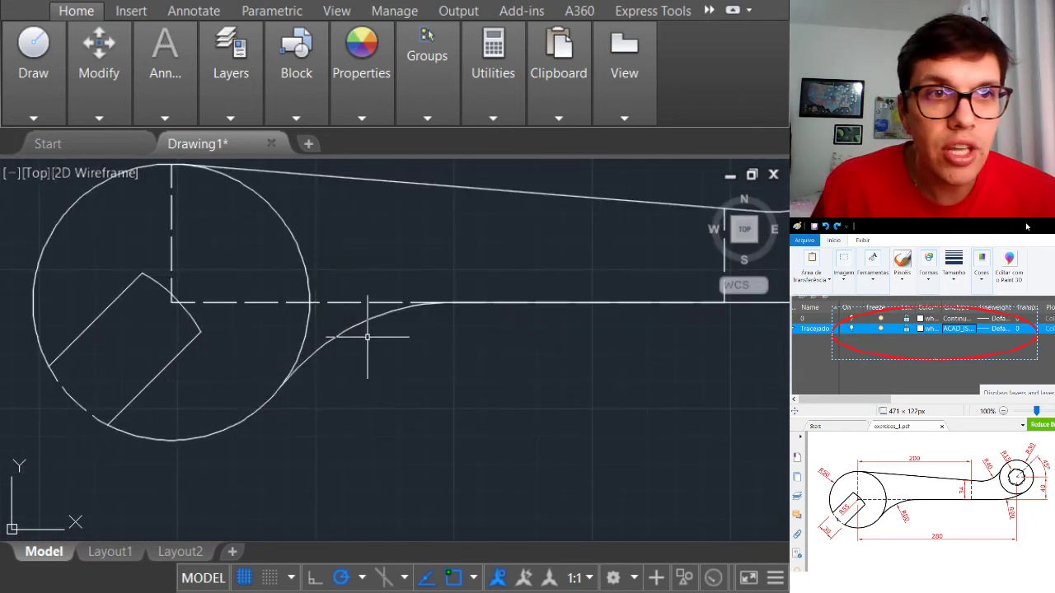
pyautogui.scroll(-3, 298, 410)
pyautogui.moveTo(440, 438)
pyautogui.mouseDown(button='middle')
pyautogui.moveTo(381, 442)
pyautogui.moveTo(386, 452)
pyautogui.mouseUp(button='middle')
pyautogui.scroll(-4, 487, 409)
pyautogui.moveTo(438, 427); pyautogui.dragTo(499, 402, button='middle')
pyautogui.scroll(2, 479, 378)
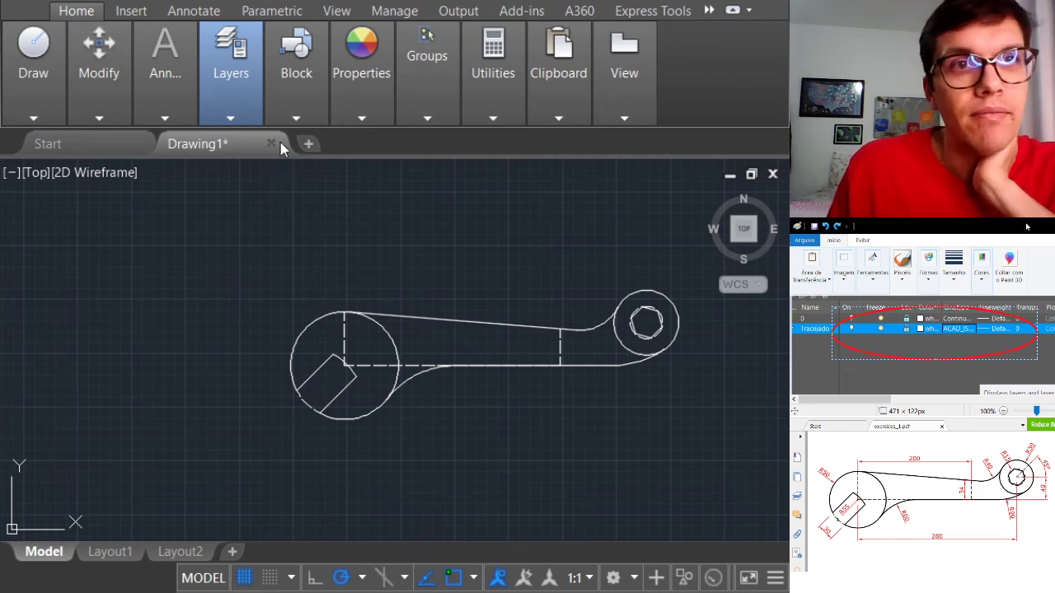
# Turn off layer 0 to isolate the dashed geometry on the Tracejado layer
pyautogui.click(281, 168)
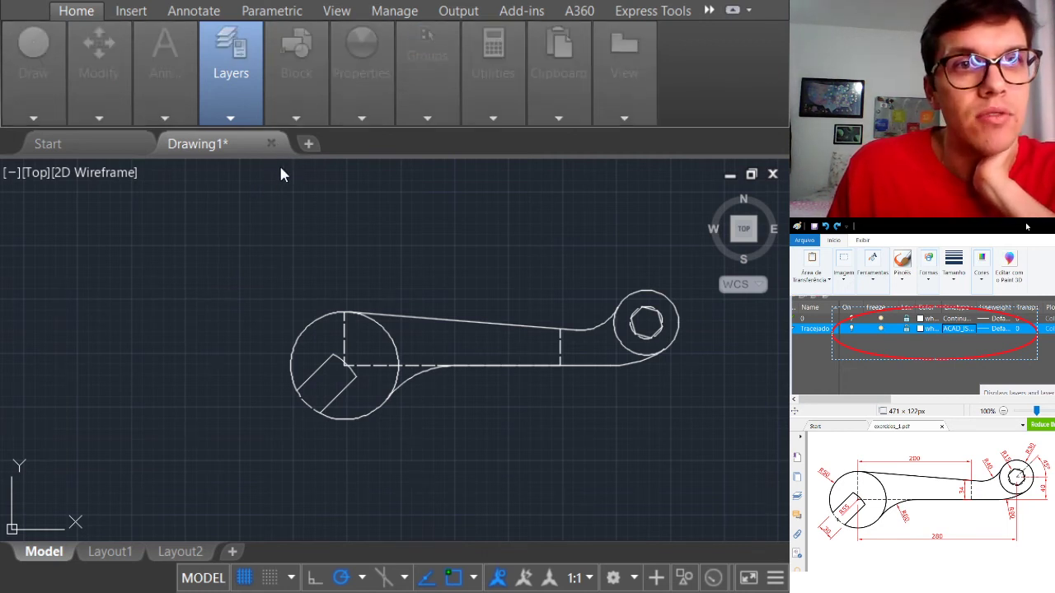
pyautogui.click(623, 374)
pyautogui.moveTo(531, 323); pyautogui.dragTo(424, 294, button='middle')
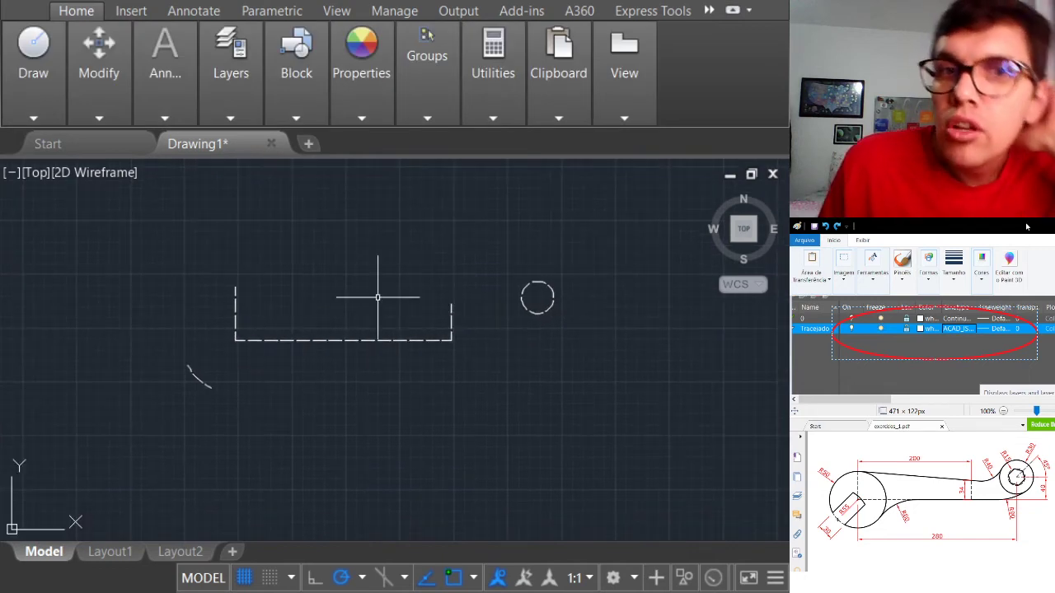
pyautogui.scroll(-1, 376, 297)
pyautogui.moveTo(343, 301); pyautogui.dragTo(388, 262, button='middle')
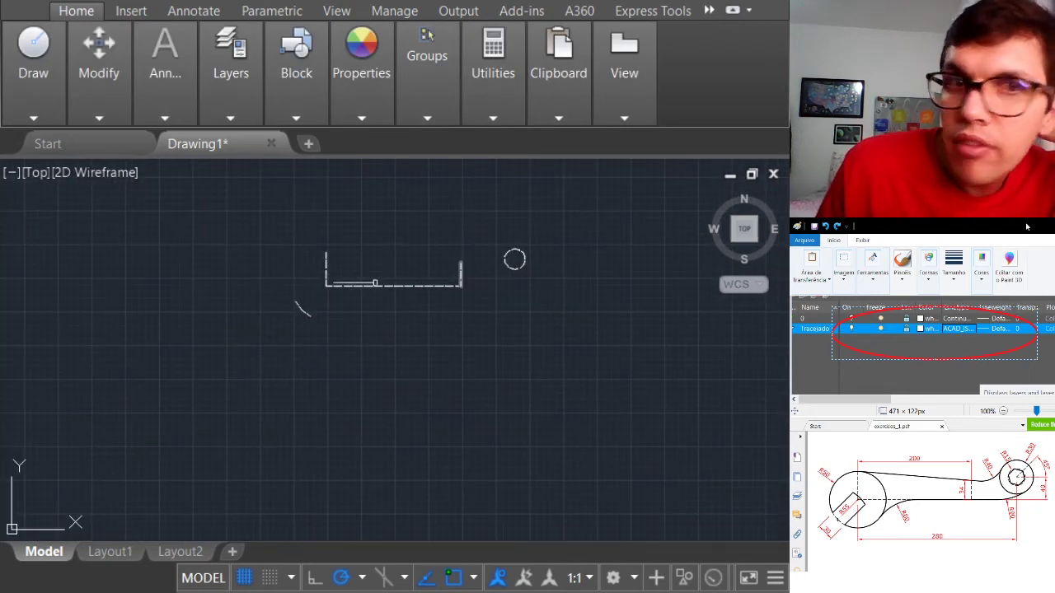
pyautogui.scroll(4, 318, 281)
pyautogui.scroll(-2, 113, 330)
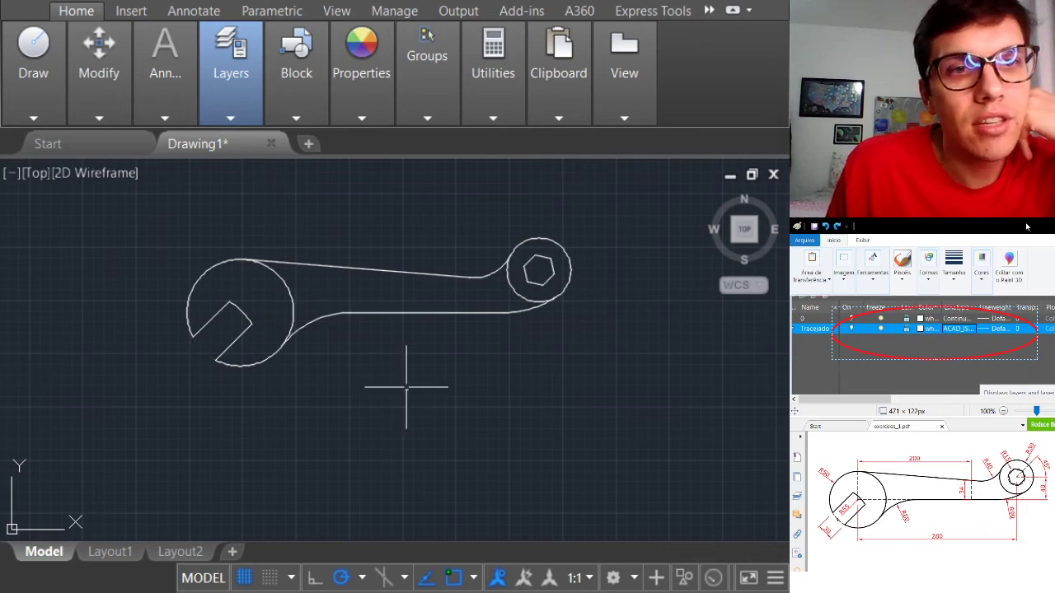
# Inspect the wrench's solid outline with only layer 0 displayed
pyautogui.scroll(3, 465, 288)
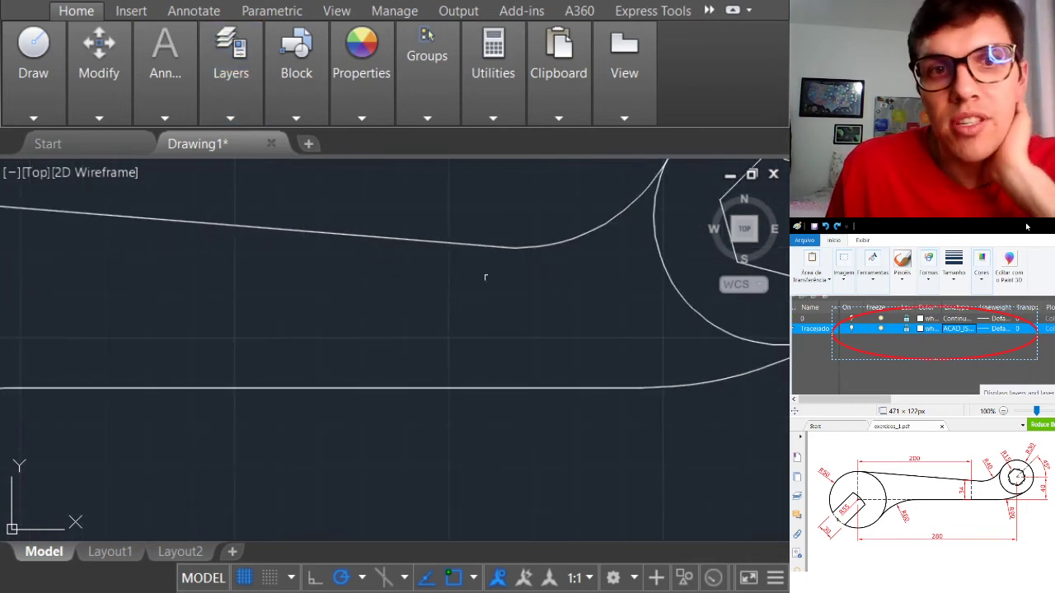
pyautogui.scroll(-3, 598, 270)
pyautogui.moveTo(628, 268); pyautogui.dragTo(569, 296, button='middle')
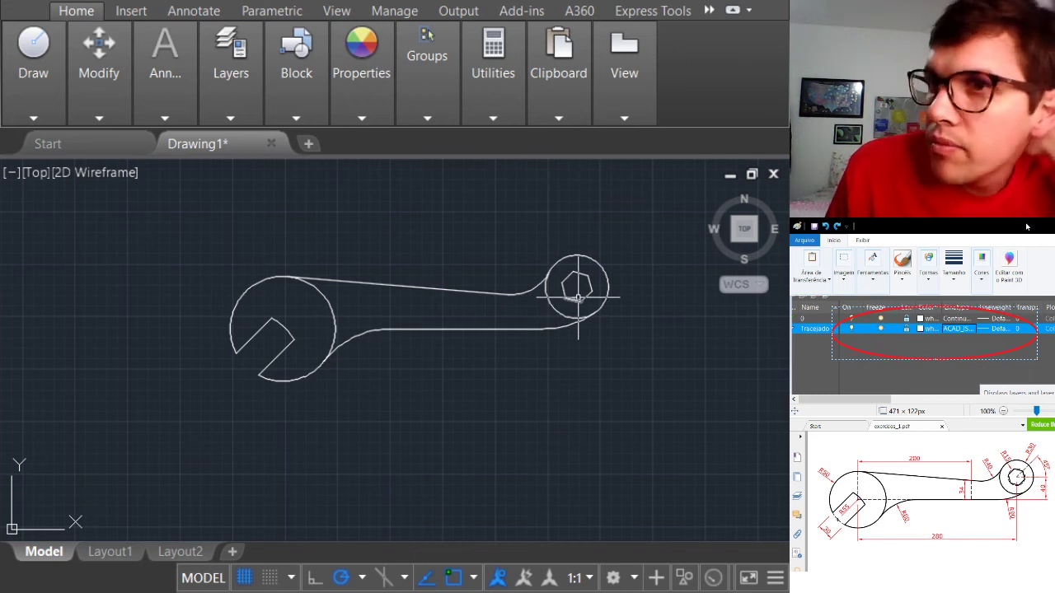
pyautogui.scroll(2, 312, 311)
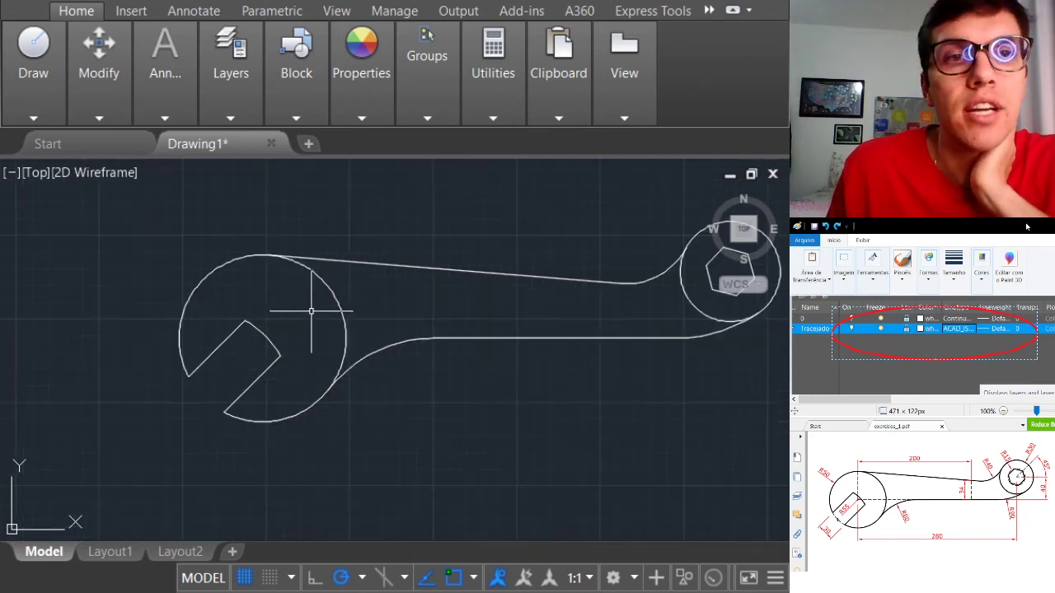
pyautogui.scroll(-2, 312, 312)
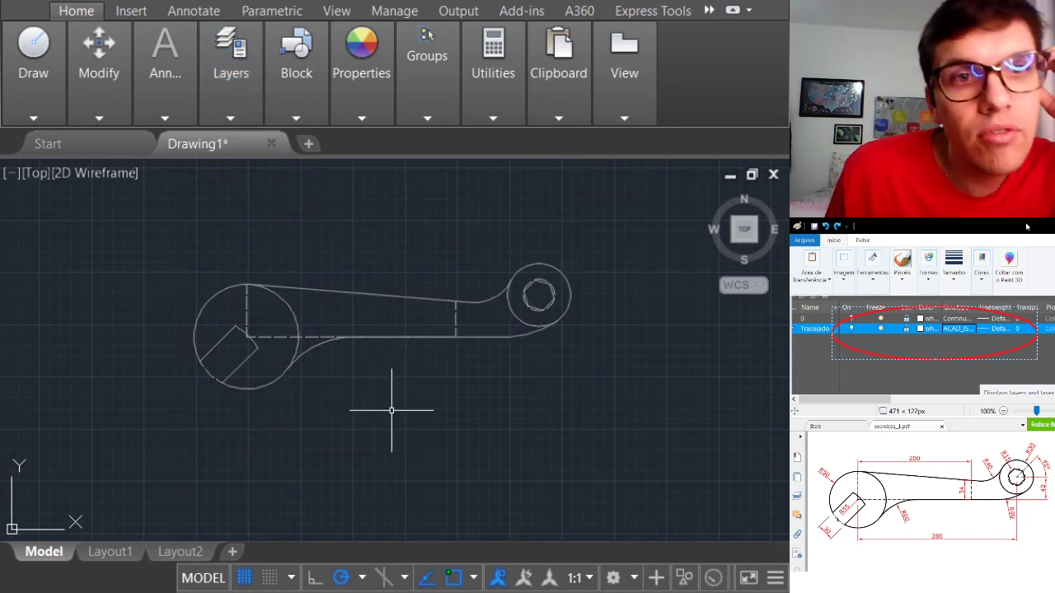
# Try to select the wrench head's geometry and the handle's lower edge while the layers are locked
pyautogui.click(158, 244)
pyautogui.click(323, 368)
pyautogui.click(353, 333)
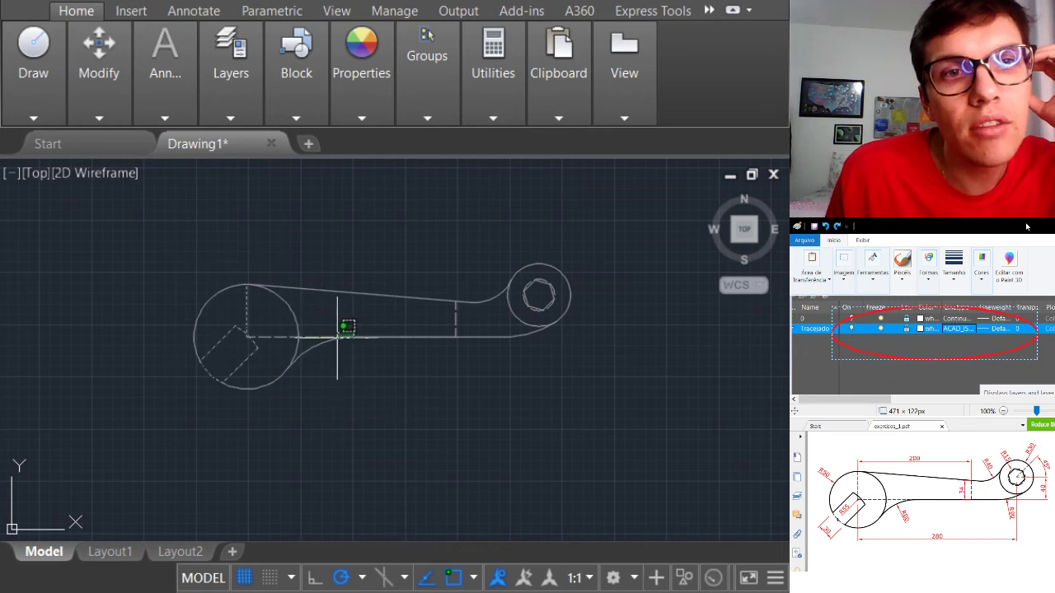
pyautogui.click(337, 337)
pyautogui.press('Escape')
pyautogui.press('space')
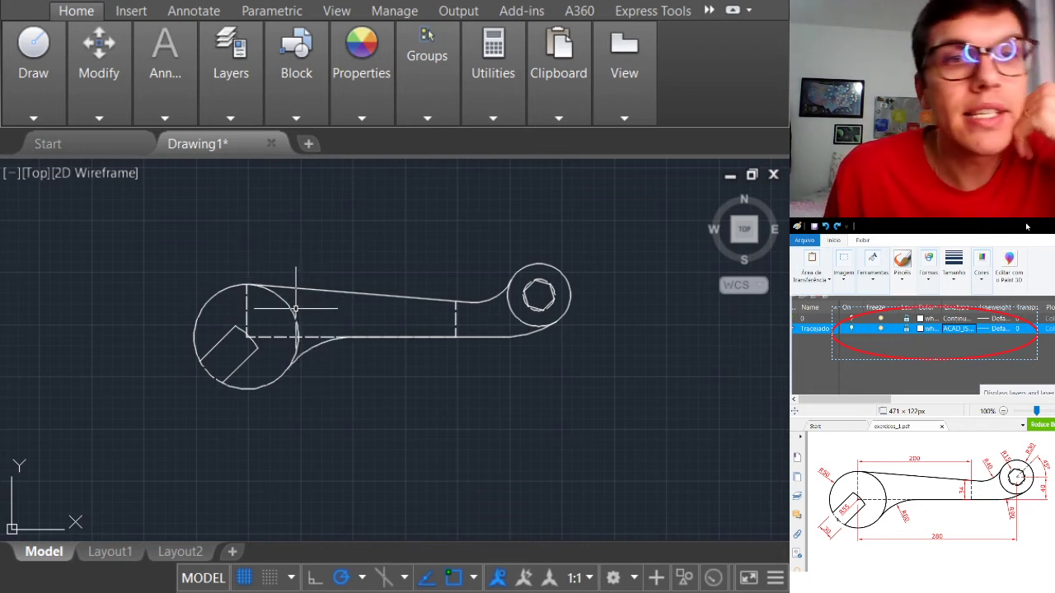
pyautogui.scroll(2, 305, 292)
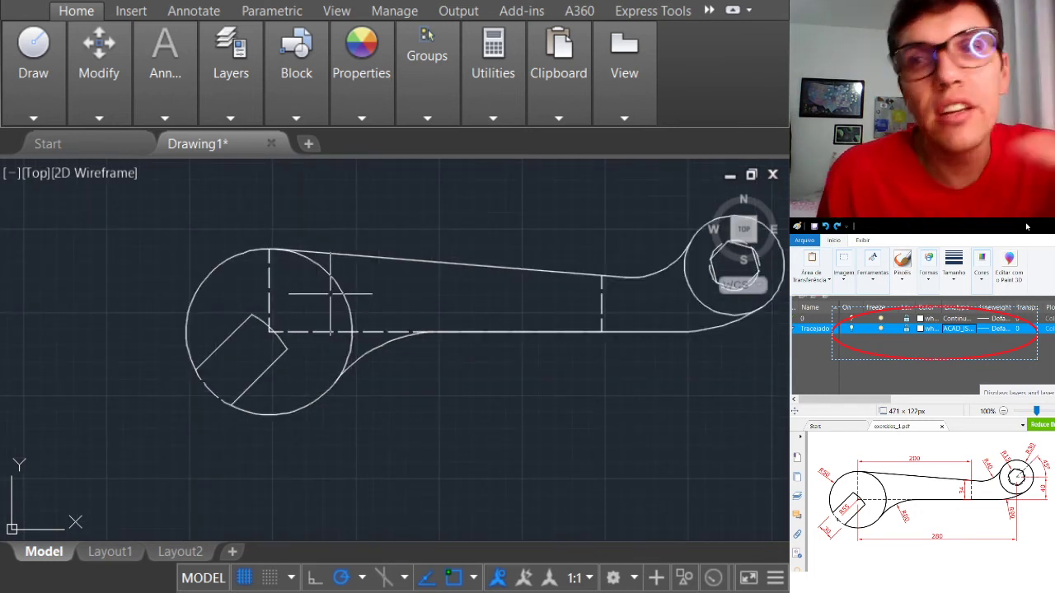
pyautogui.scroll(-2, 338, 306)
pyautogui.moveTo(577, 306); pyautogui.dragTo(501, 306, button='middle')
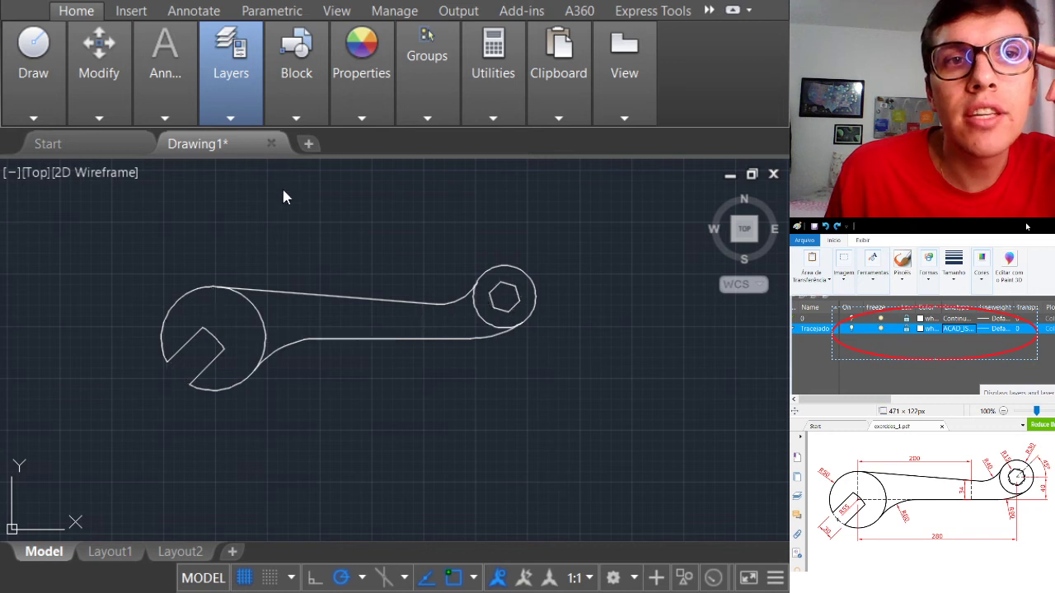
# Move the wrench's whole solid outline below its original position while the Tracejado layer is hidden
pyautogui.scroll(-4, 391, 347)
pyautogui.scroll(4, 384, 329)
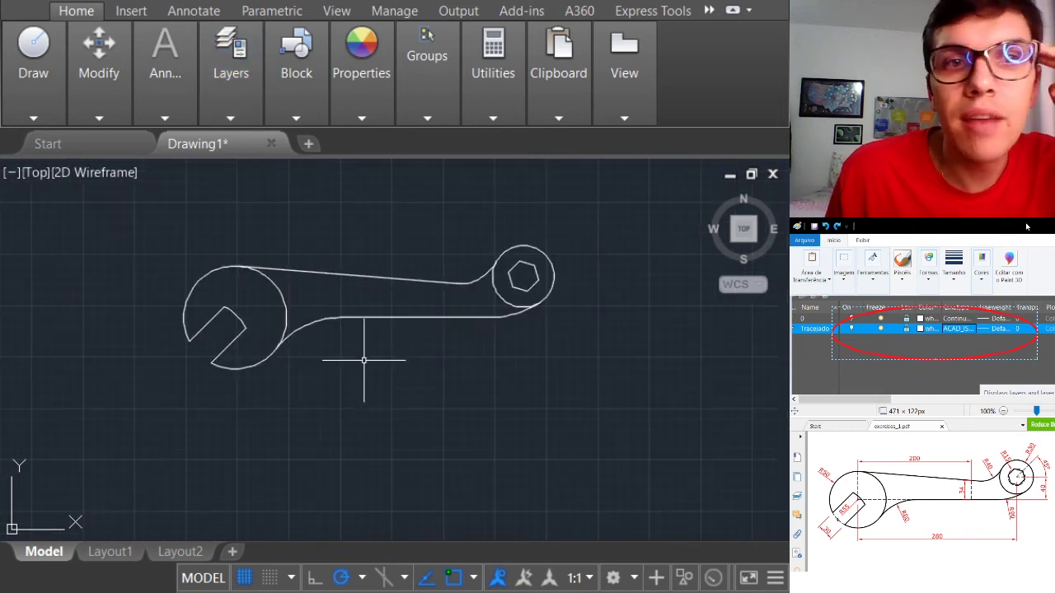
pyautogui.click(114, 196)
pyautogui.click(643, 402)
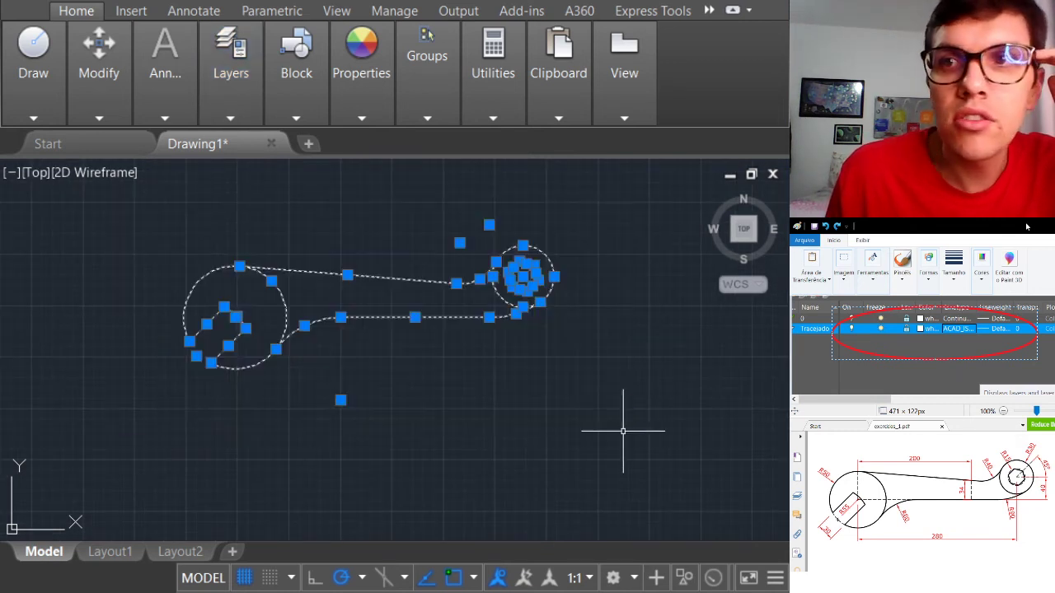
pyautogui.write('co')
pyautogui.press('Return')
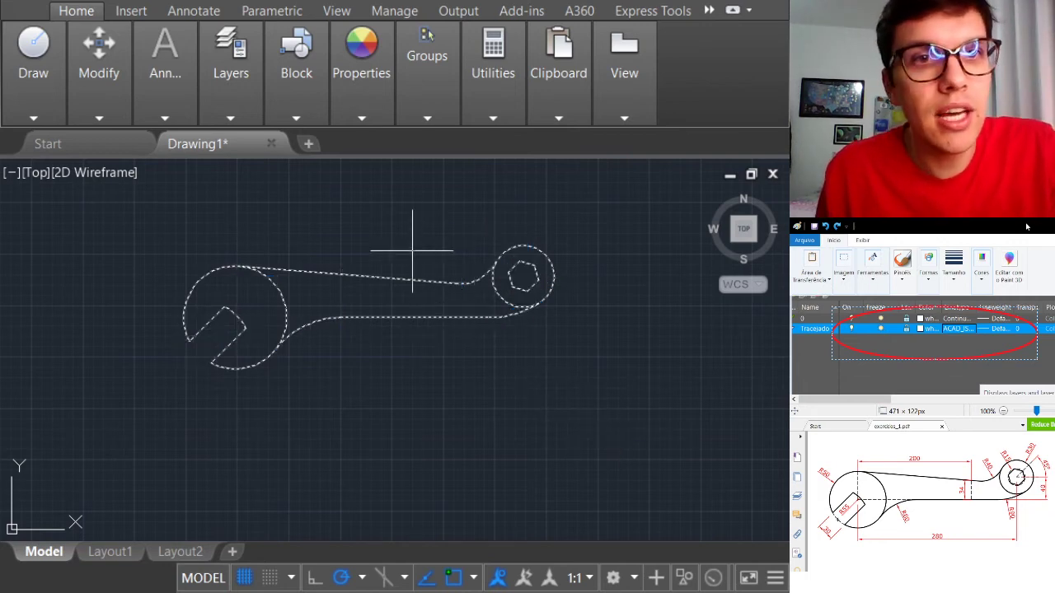
pyautogui.click(412, 236)
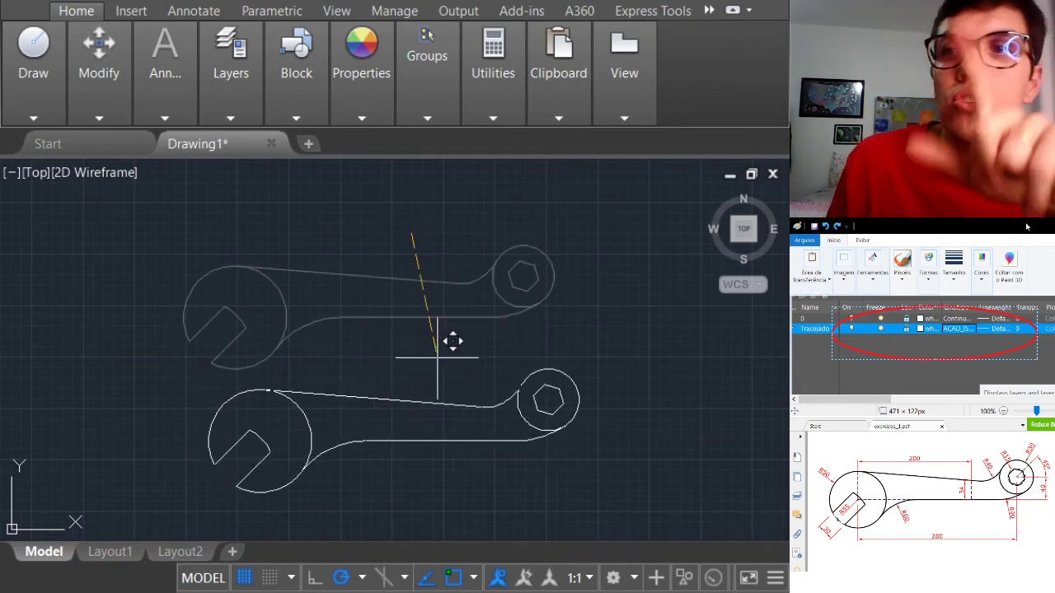
pyautogui.click(438, 357)
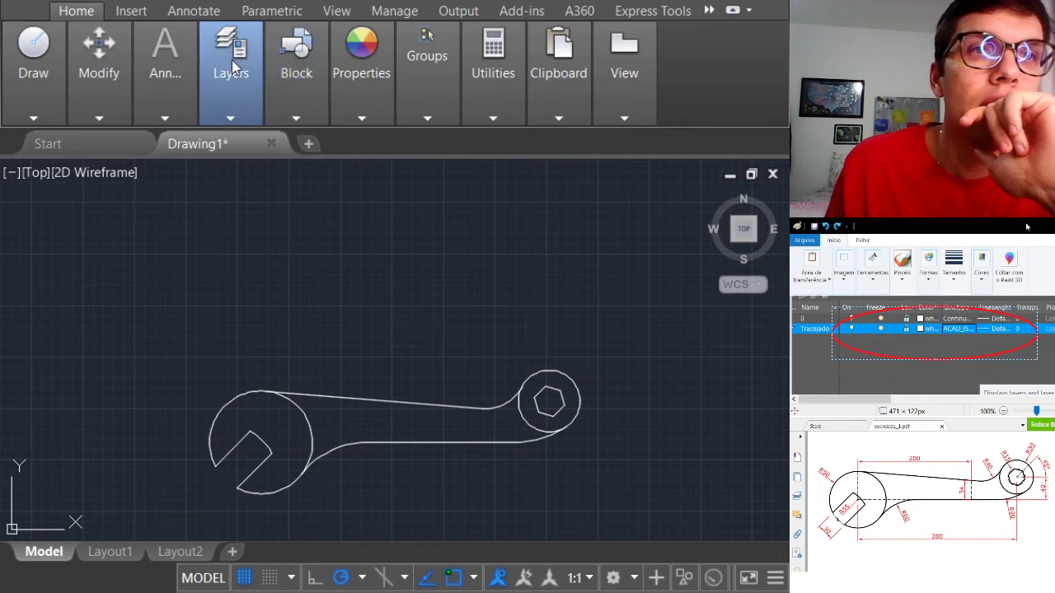
# Show the Tracejado layer and move all its dashed objects onto the wrench outline, snapping the dashed circle's center to the ring end's center
pyautogui.click(283, 190)
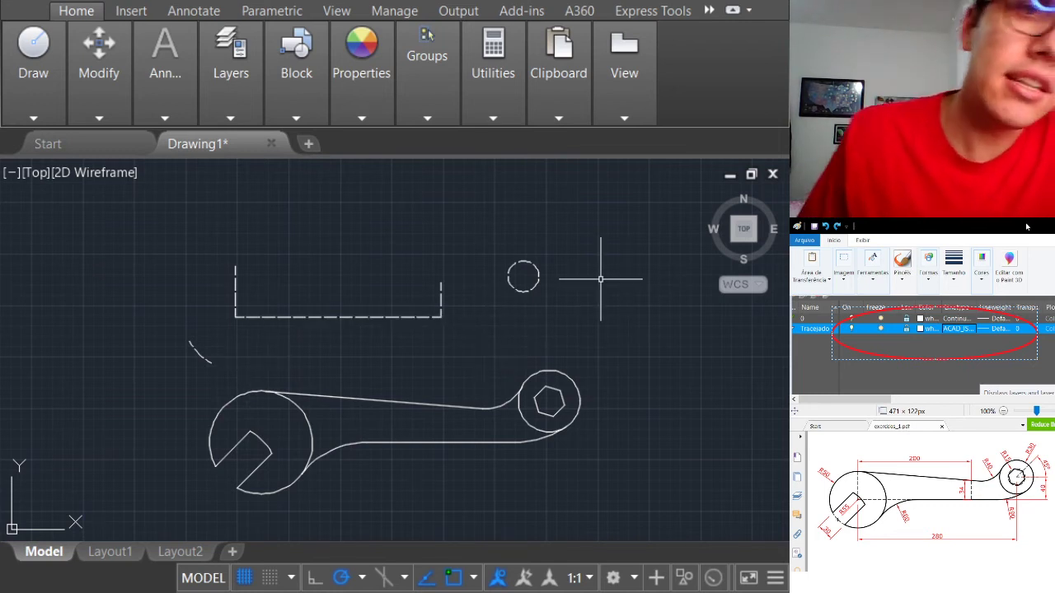
pyautogui.click(583, 317)
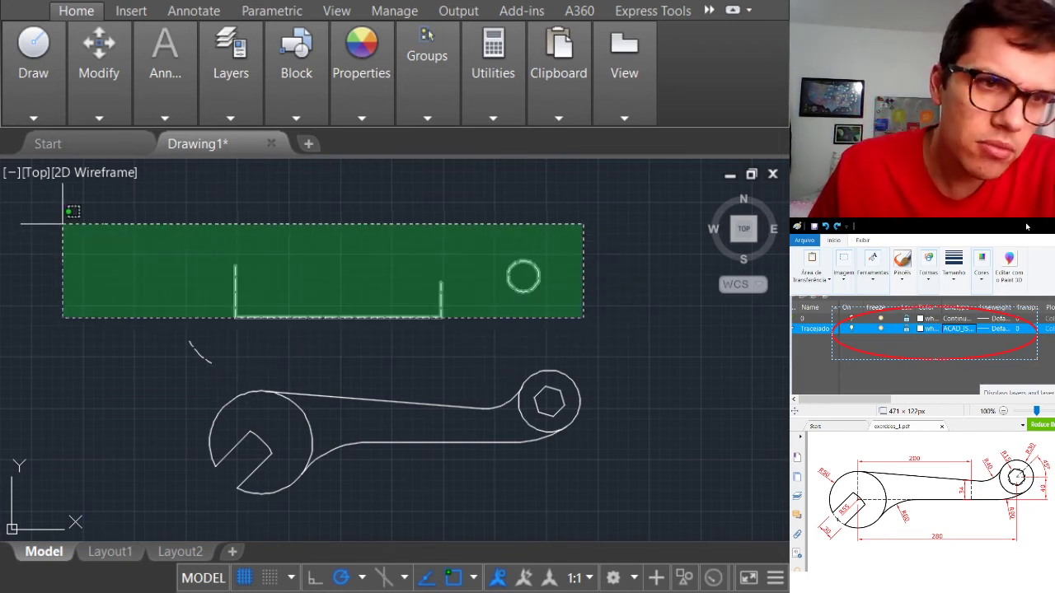
pyautogui.click(62, 224)
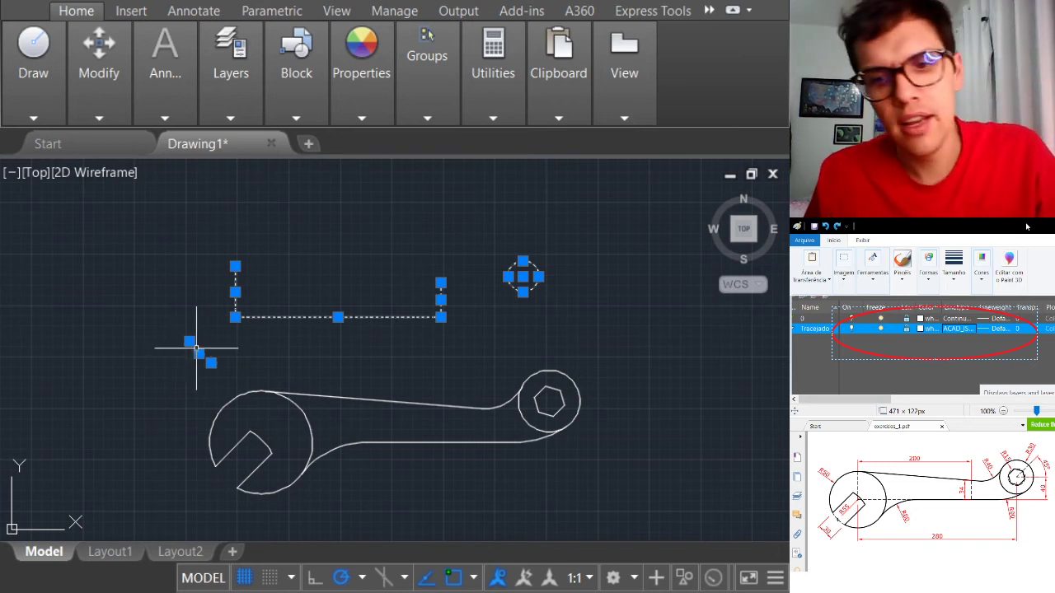
pyautogui.press('Escape')
pyautogui.click(523, 278)
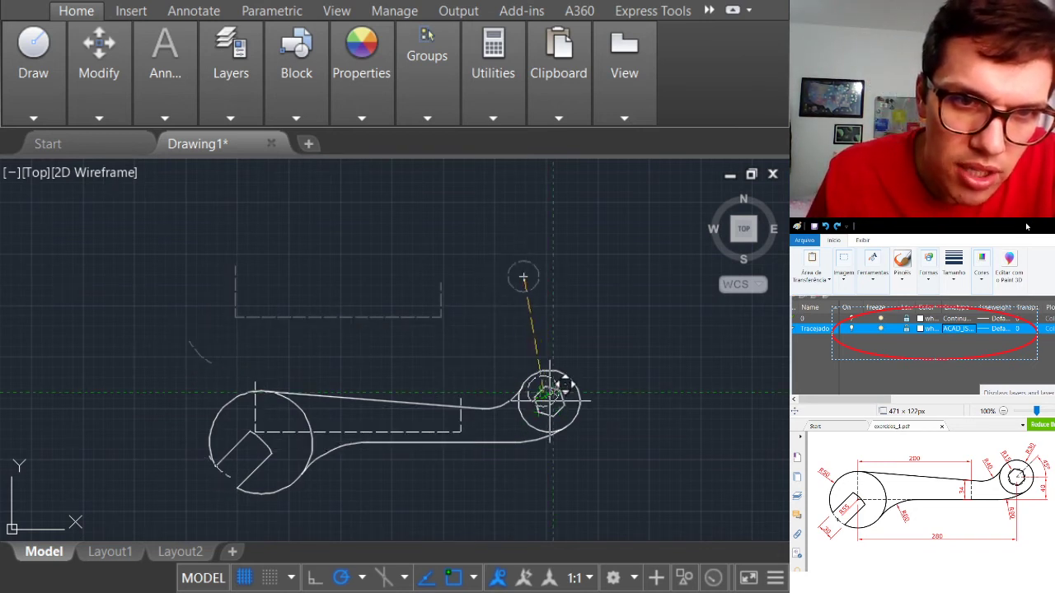
pyautogui.scroll(8, 546, 402)
pyautogui.scroll(-5, 544, 387)
pyautogui.scroll(3, 551, 305)
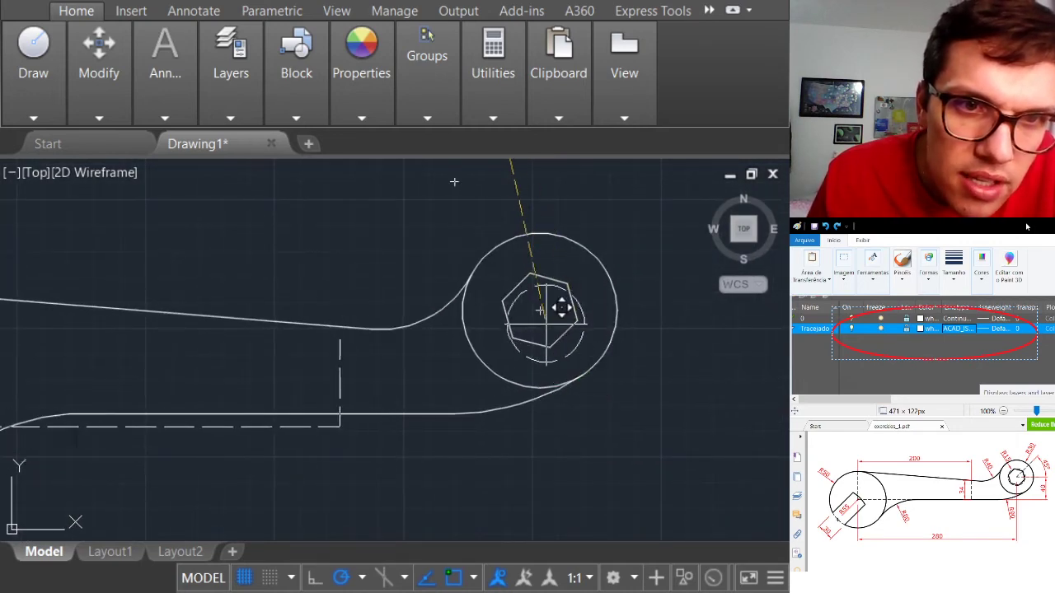
pyautogui.click(539, 310)
pyautogui.scroll(-5, 494, 426)
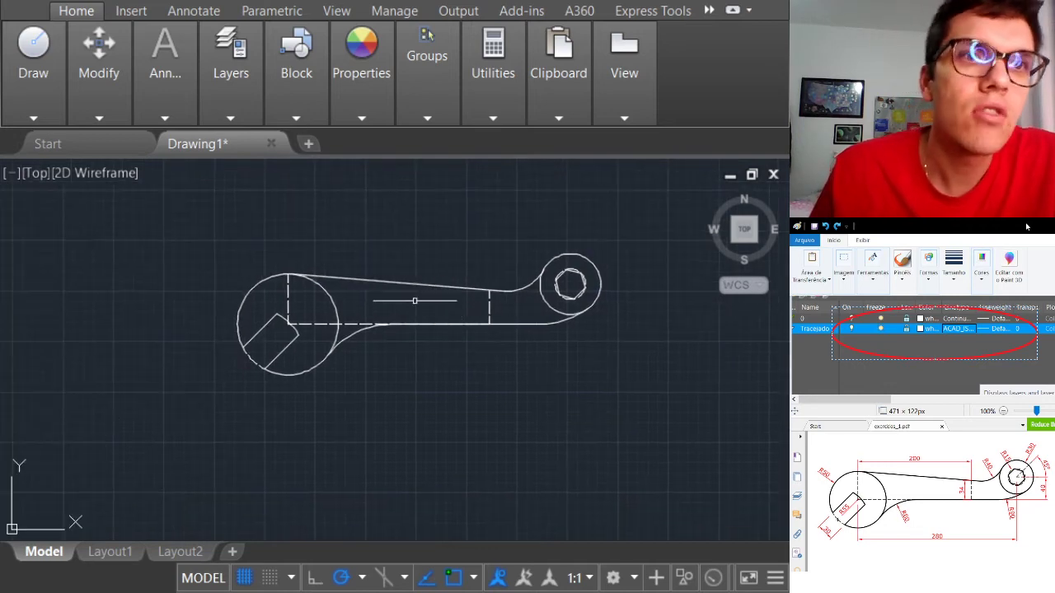
pyautogui.scroll(5, 236, 294)
pyautogui.scroll(-7, 264, 287)
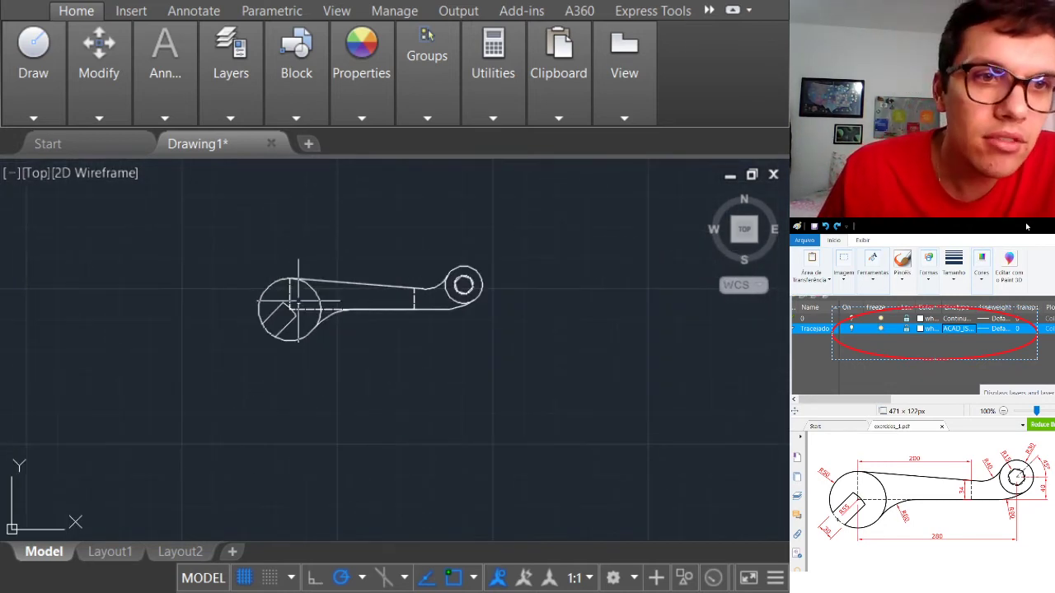
pyautogui.scroll(6, 278, 306)
pyautogui.scroll(-1, 300, 306)
pyautogui.moveTo(381, 314); pyautogui.dragTo(240, 335, button='middle')
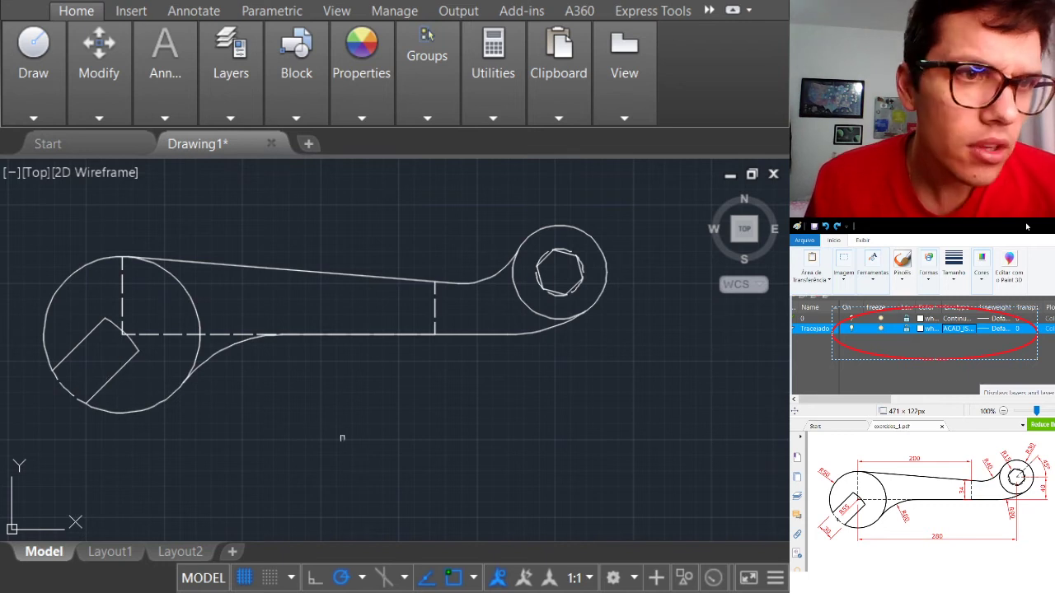
pyautogui.moveTo(330, 371); pyautogui.dragTo(428, 333, button='middle')
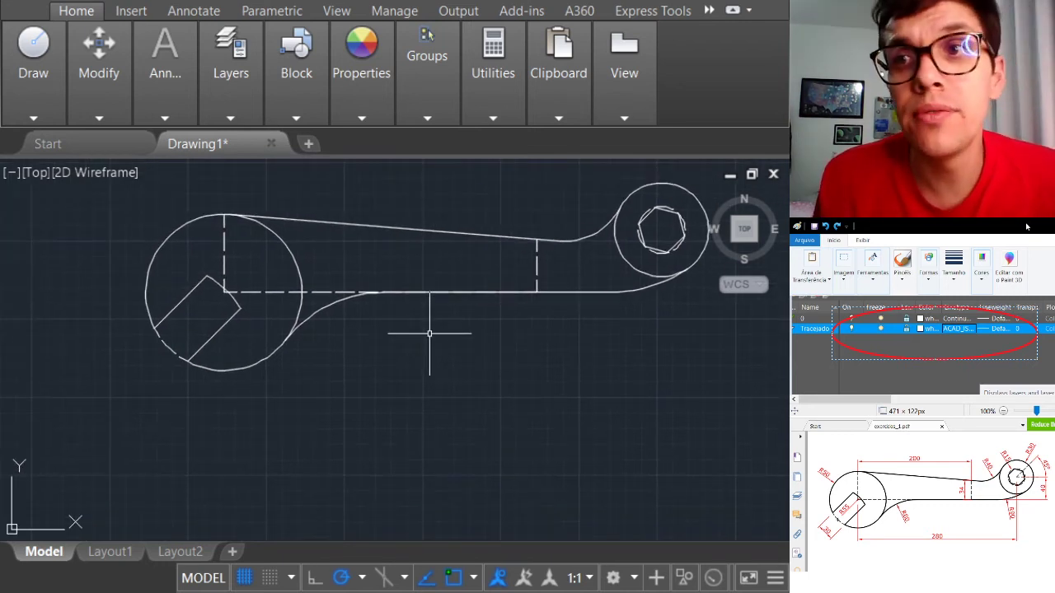